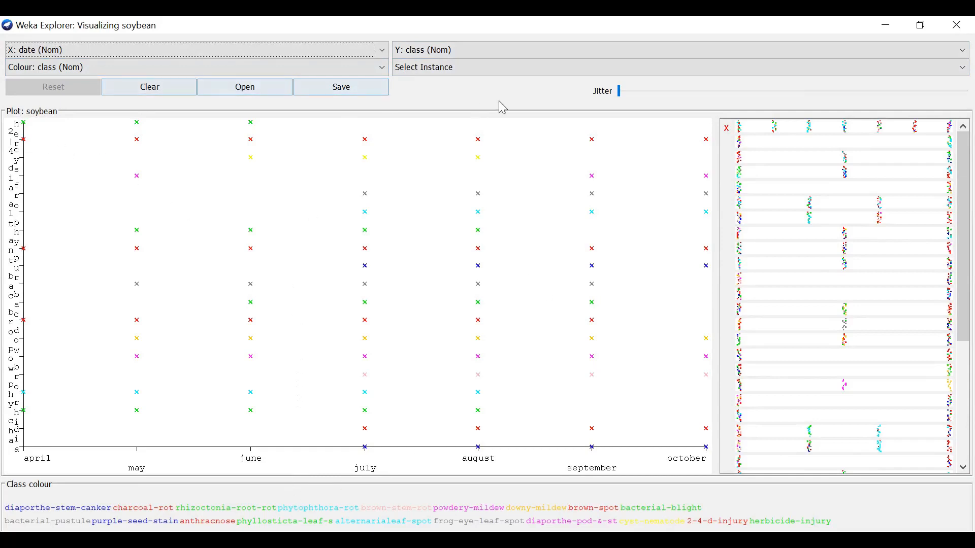
- Raise the soybean plot's jitter to its maximum and view temp and crop-hist in turn on the X axis
left_click_drag(620, 93, 972, 115)
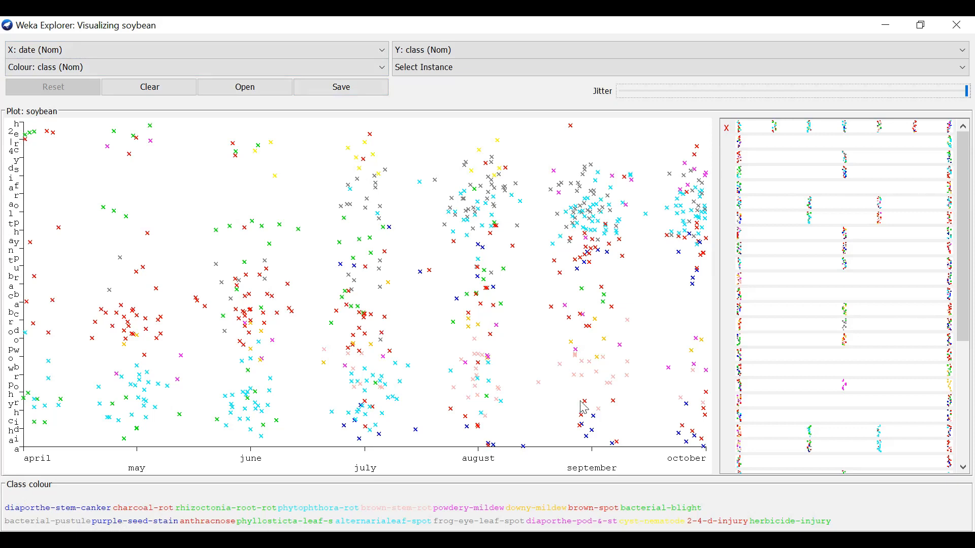
left_click(381, 53)
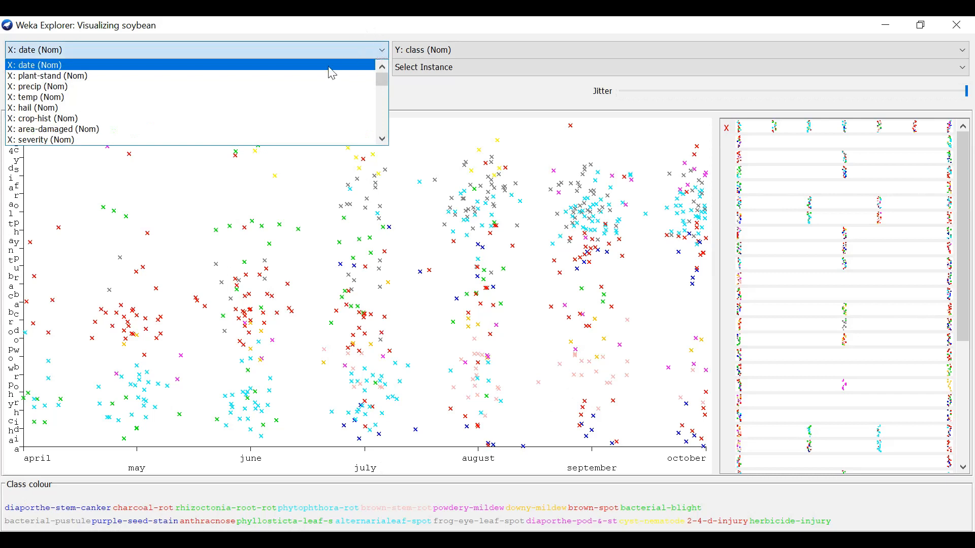
left_click(300, 101)
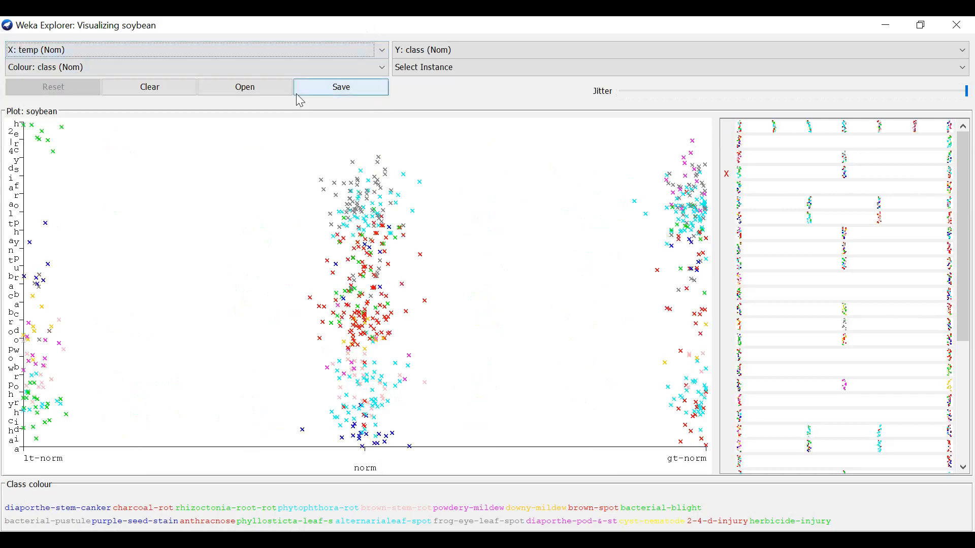
left_click(315, 48)
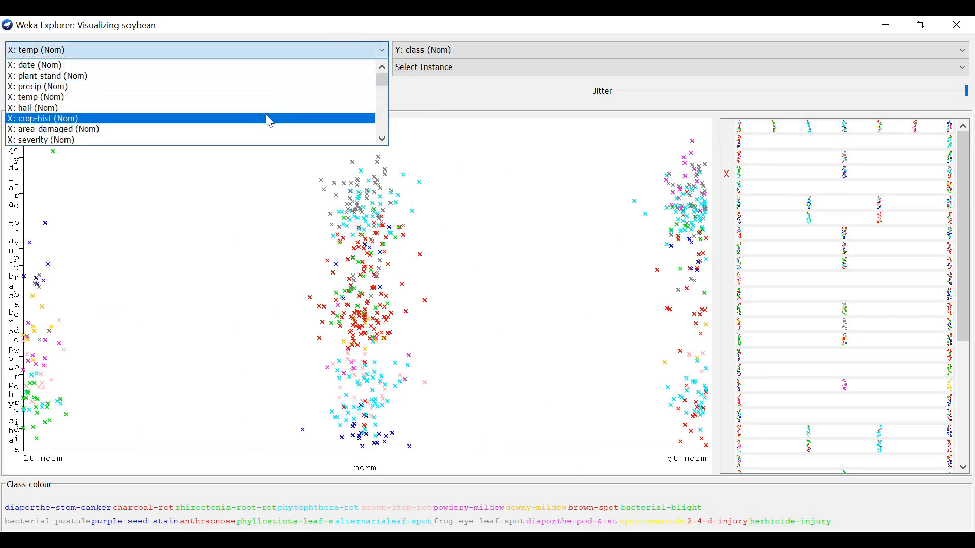
left_click(269, 119)
- View crop-hist against seed-discolor and seed-size on the Y axis, and close both plot windows
left_click(492, 55)
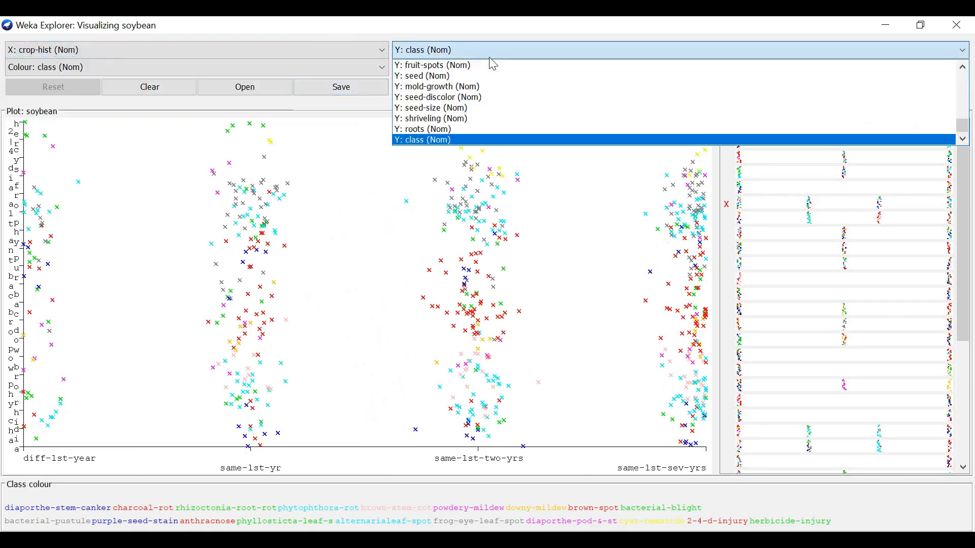
left_click(475, 98)
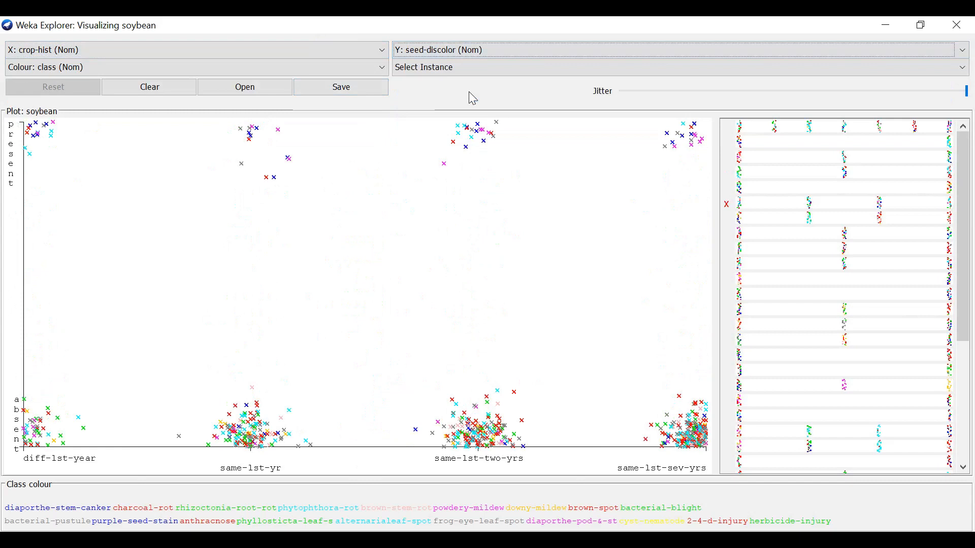
left_click(502, 54)
left_click(488, 112)
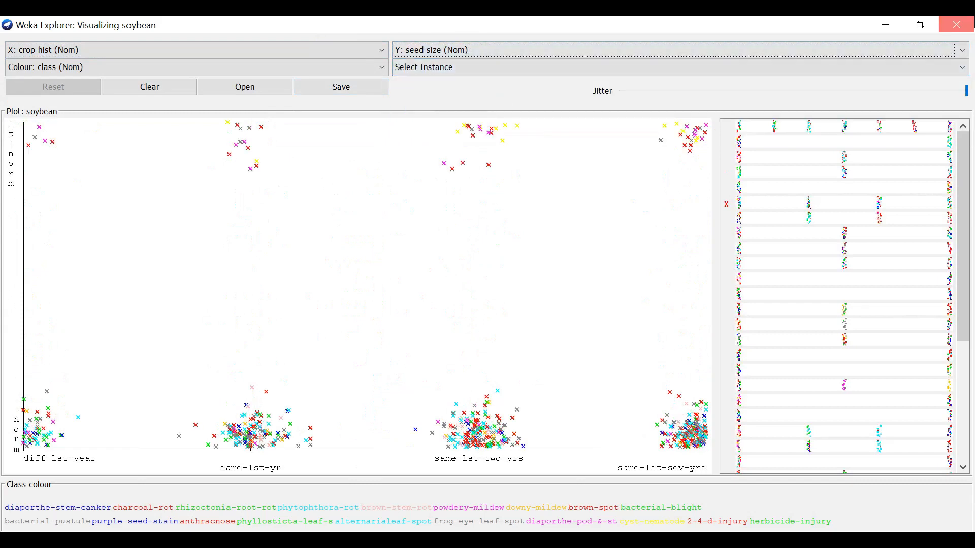
left_click(956, 25)
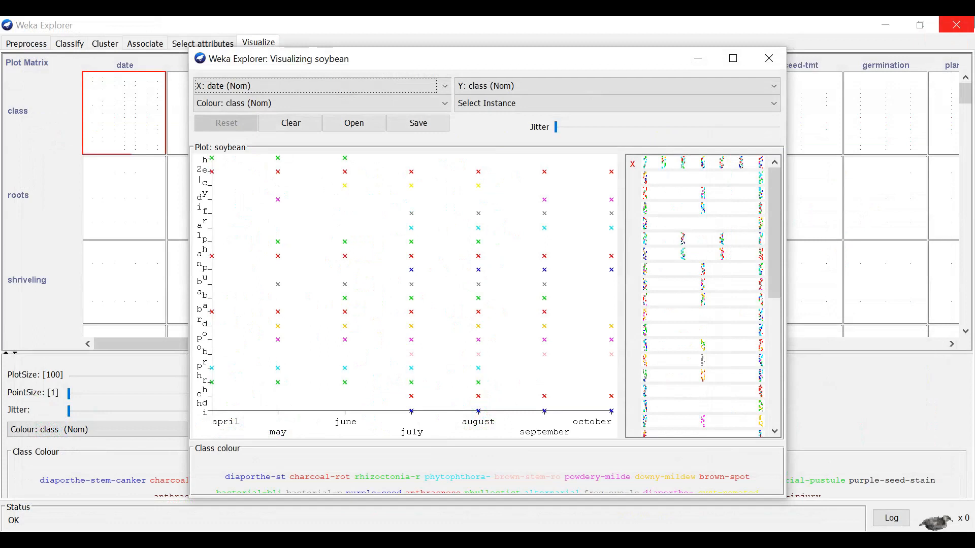
left_click(769, 59)
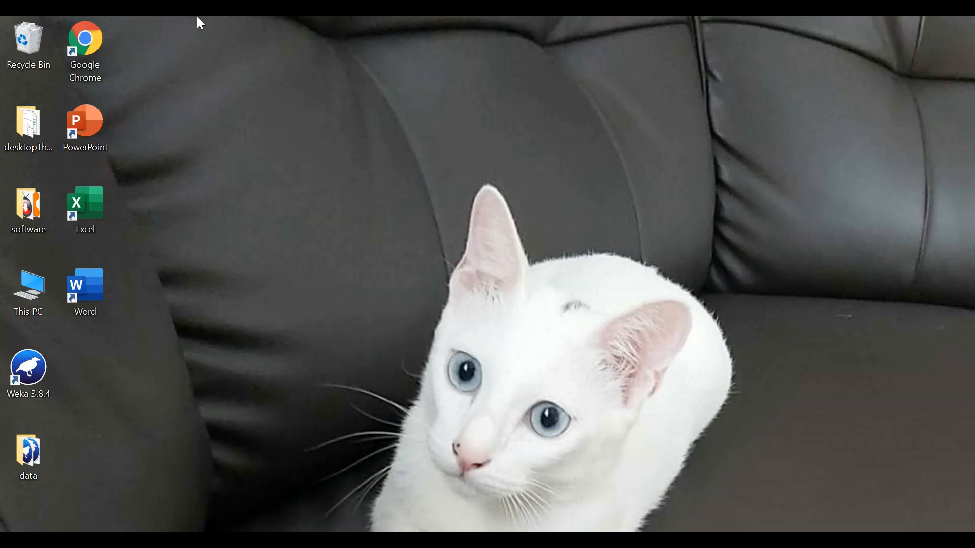
- Switch to Google Chrome and search Google for "uci machine learning"
left_click(101, 41)
double_click(101, 42)
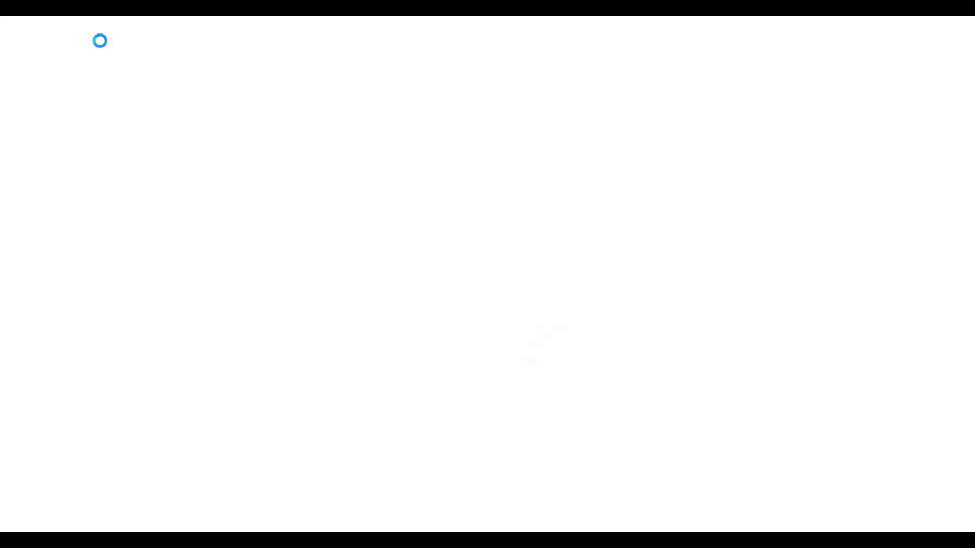
double_click(168, 55)
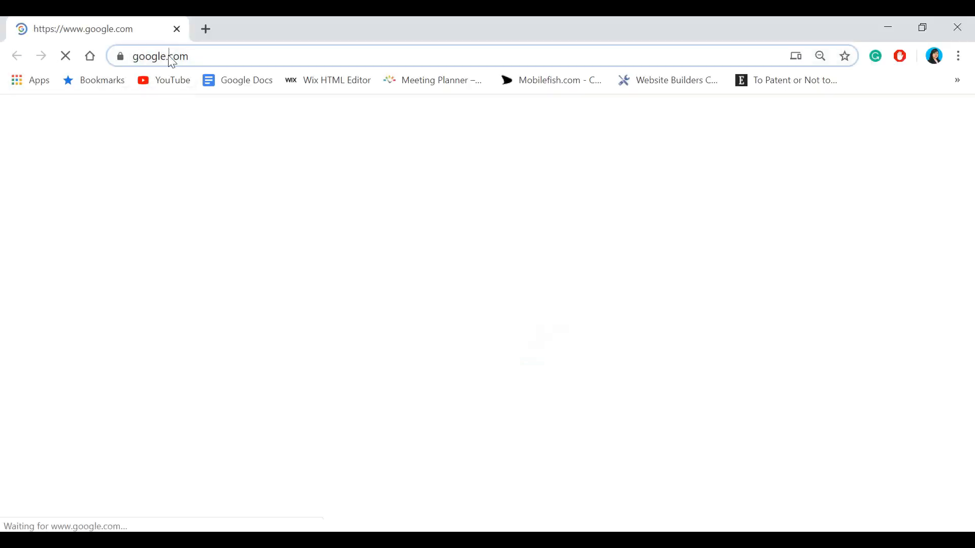
left_click(269, 60)
left_click(381, 261)
type("uci")
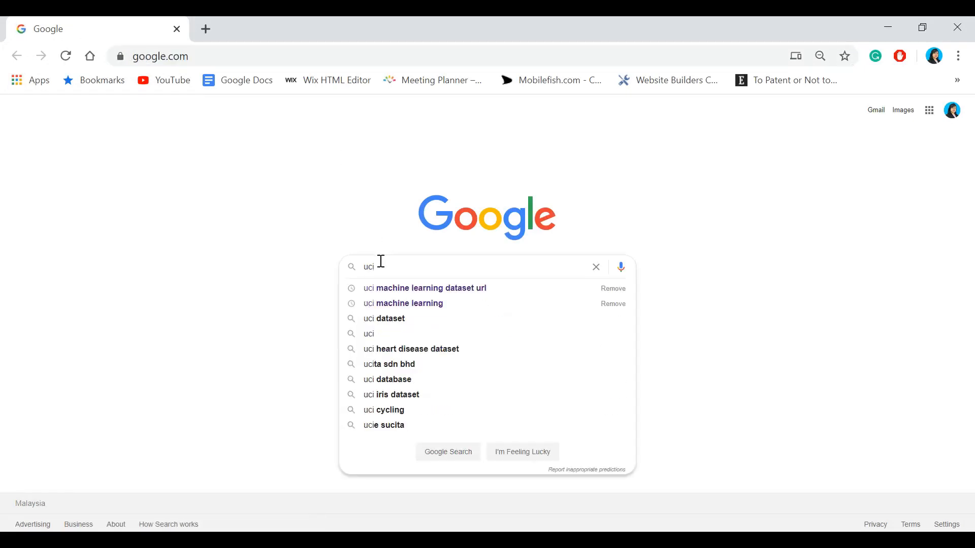
left_click(392, 305)
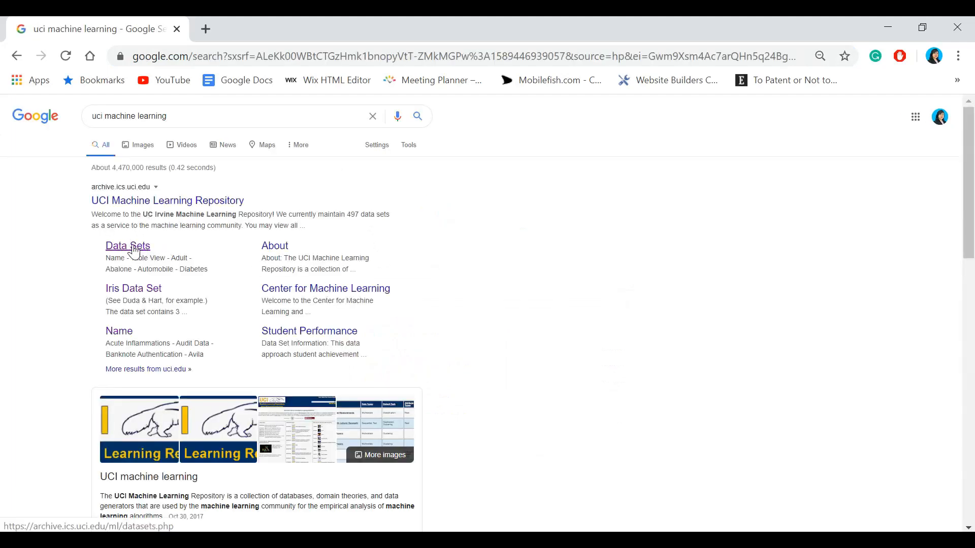
- Open the UCI Machine Learning Repository, list all its data sets and open the Balance Scale data set's page
left_click(166, 210)
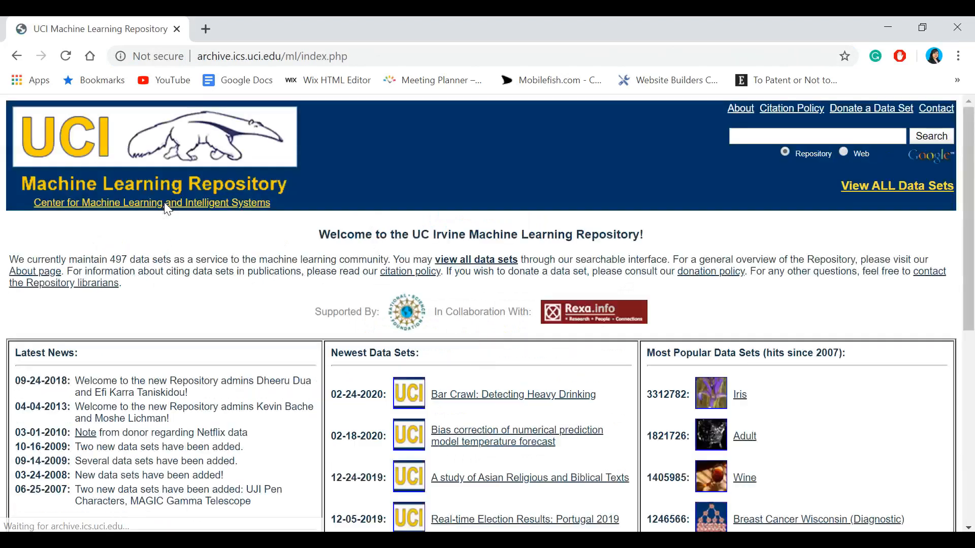
left_click(909, 189)
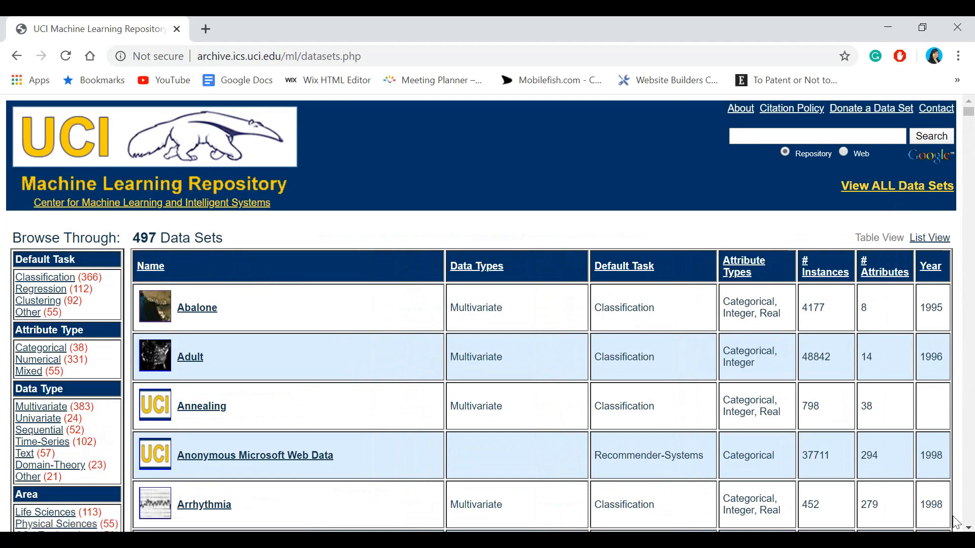
scroll(481, 313, "down", 2)
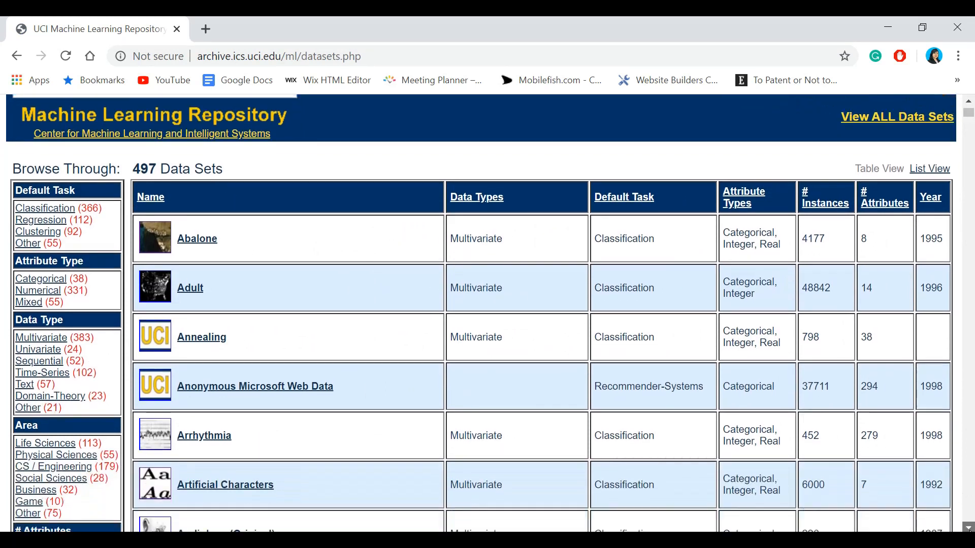
scroll(481, 313, "down", 4)
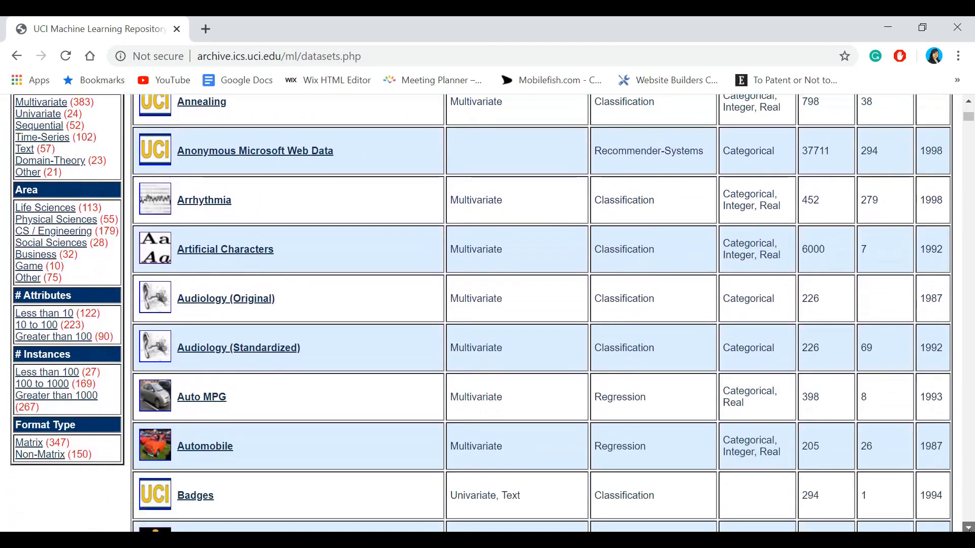
scroll(482, 312, "down", 2)
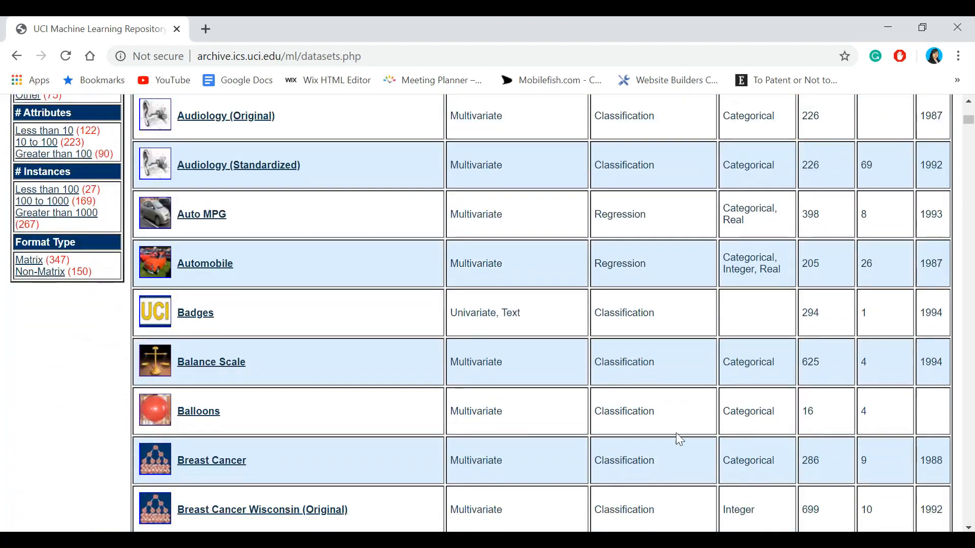
left_click(239, 364)
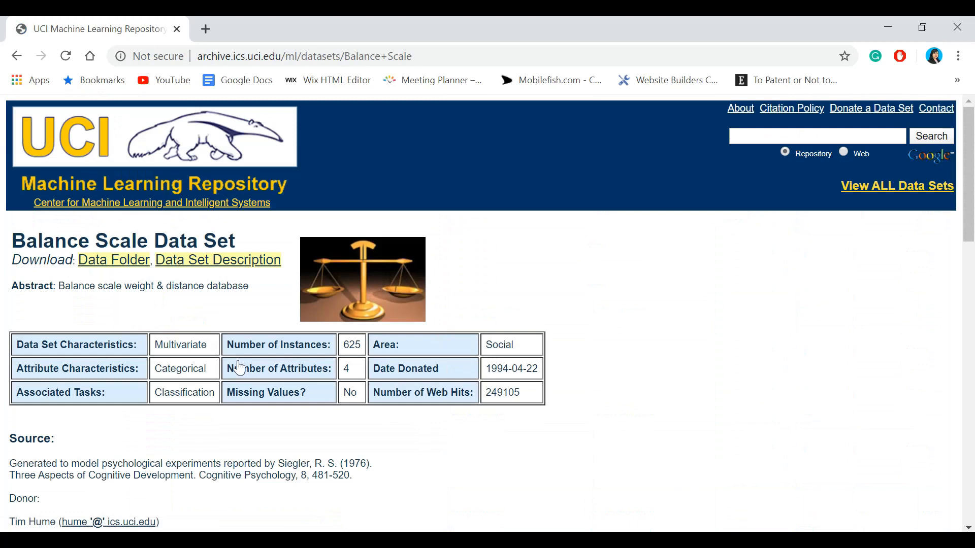
- Download balance-scale.data from the data set's data folder and open it in a maximized Notepad window
left_click(114, 263)
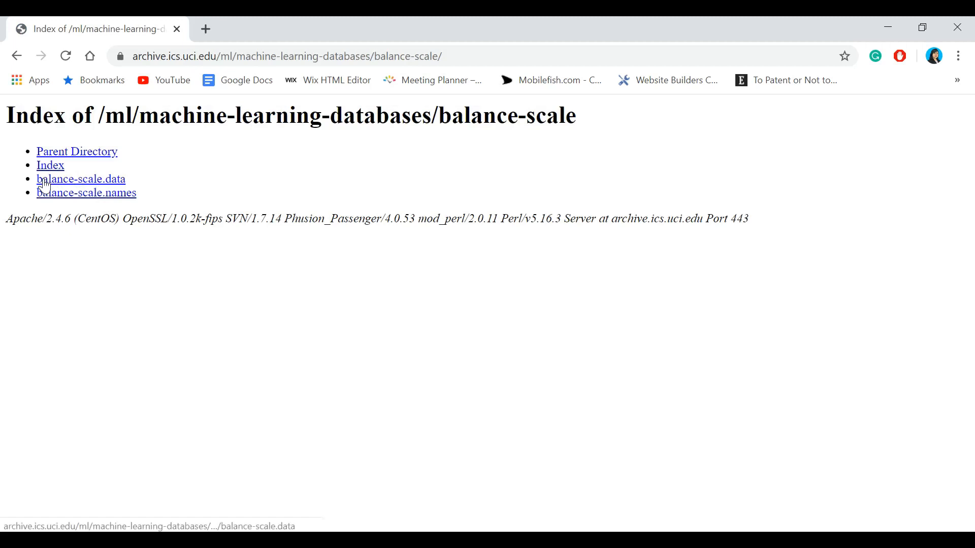
left_click(115, 184)
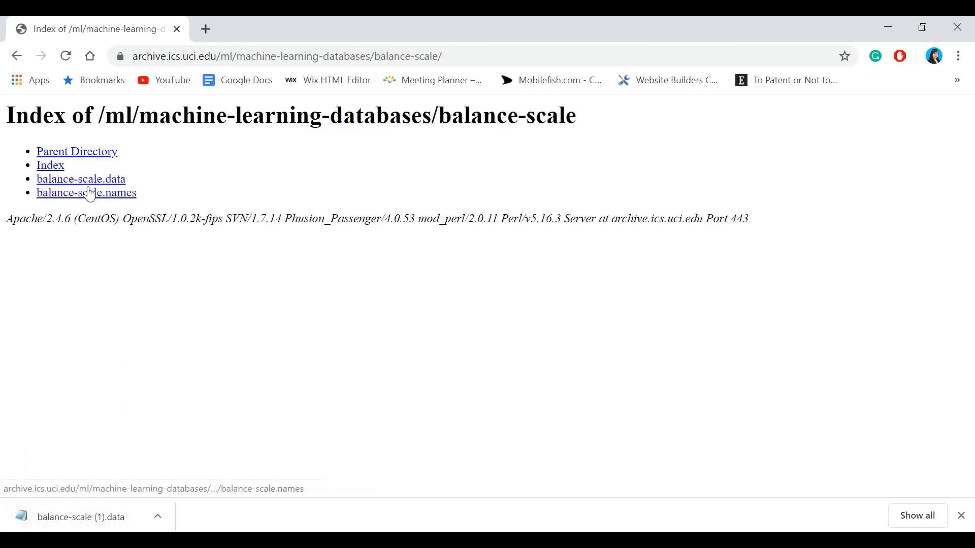
left_click(88, 514)
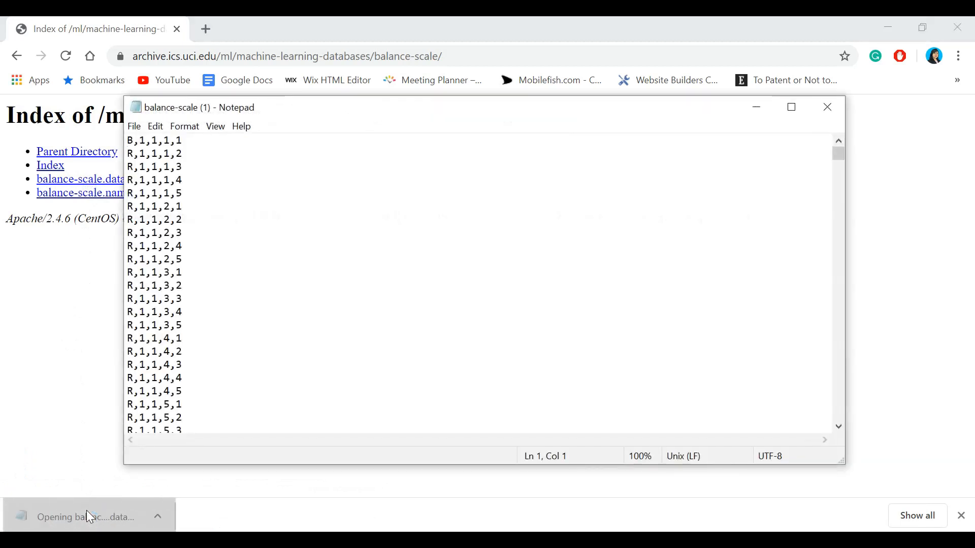
double_click(307, 109)
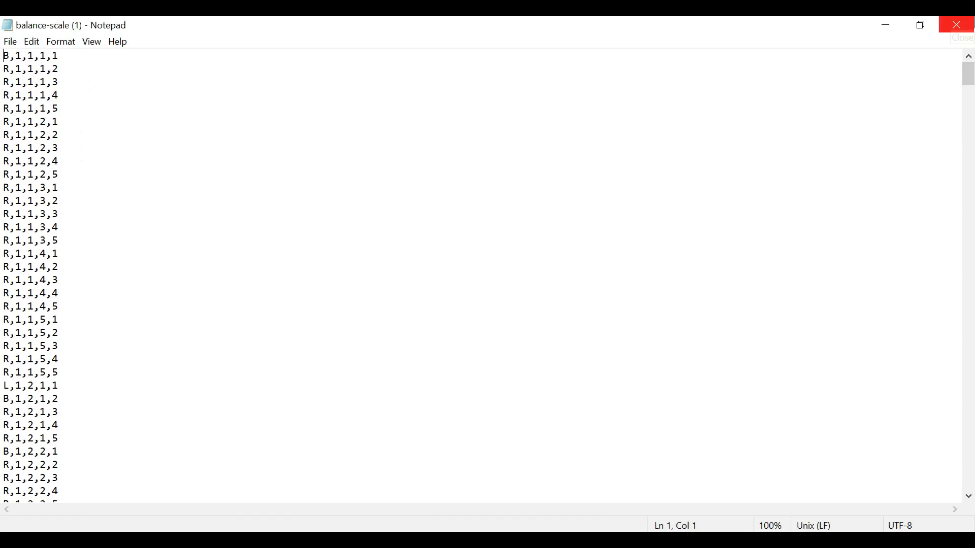
- Save a copy of the balance-scale (1) file to the Desktop and close Notepad
left_click(12, 40)
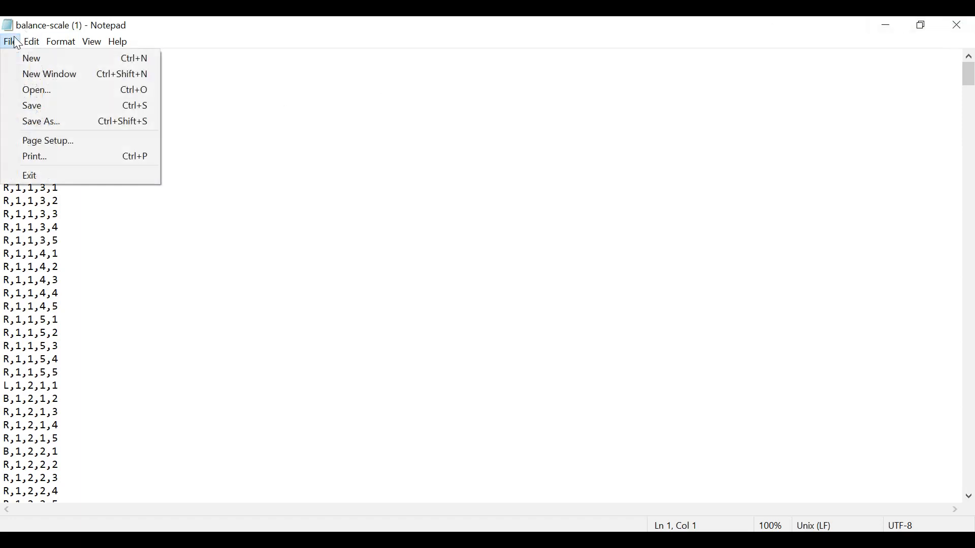
left_click(48, 122)
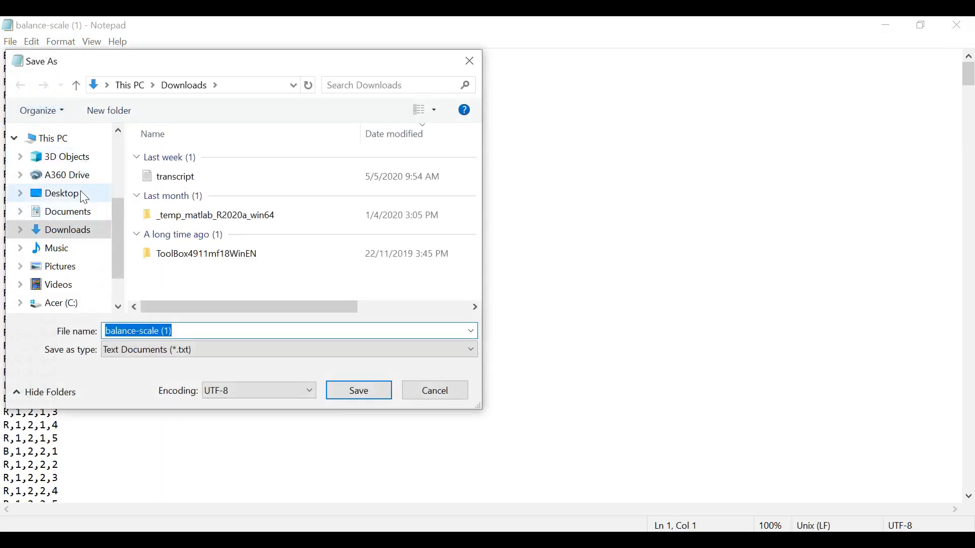
left_click(82, 194)
left_click(353, 392)
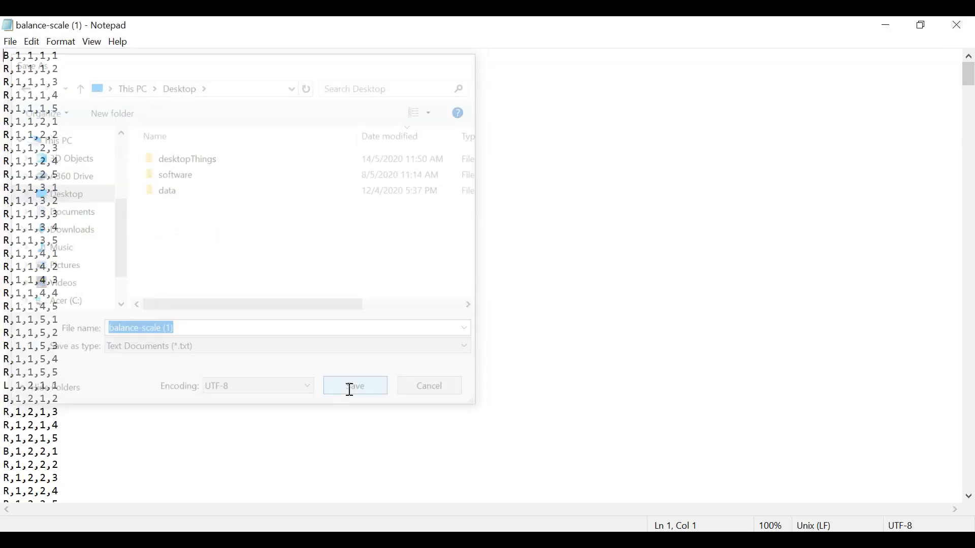
left_click(972, 25)
- Switch to Excel and create a blank workbook, plus a second blank workbook for the data
left_click(66, 540)
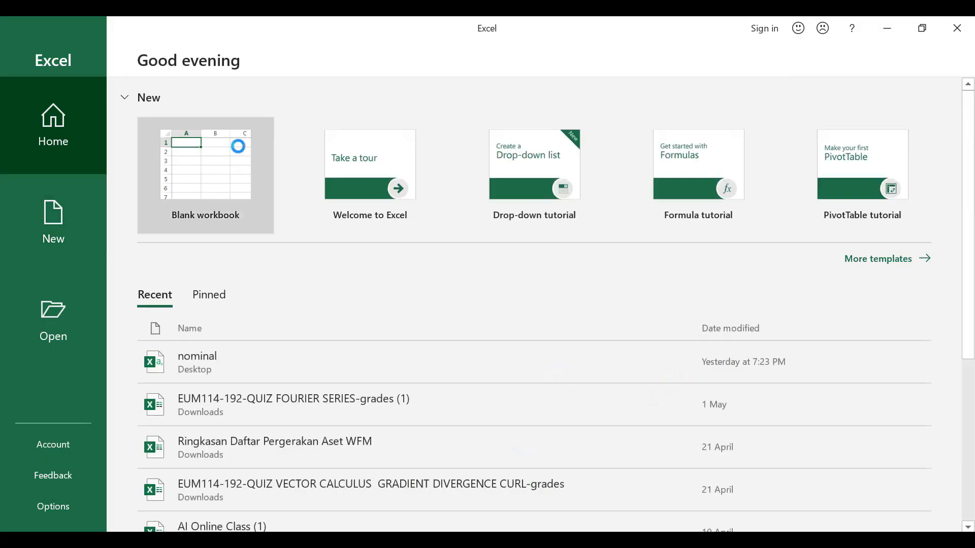
left_click(238, 147)
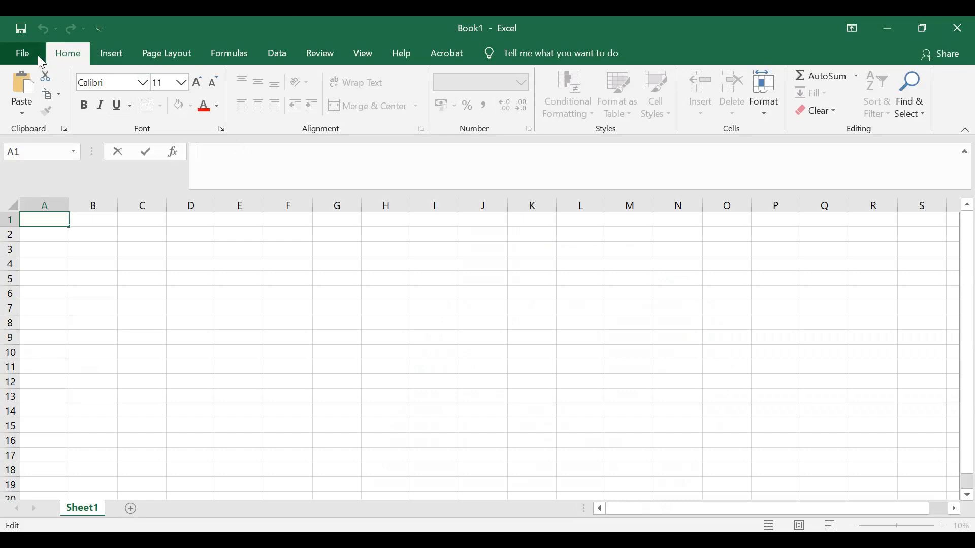
left_click(38, 57)
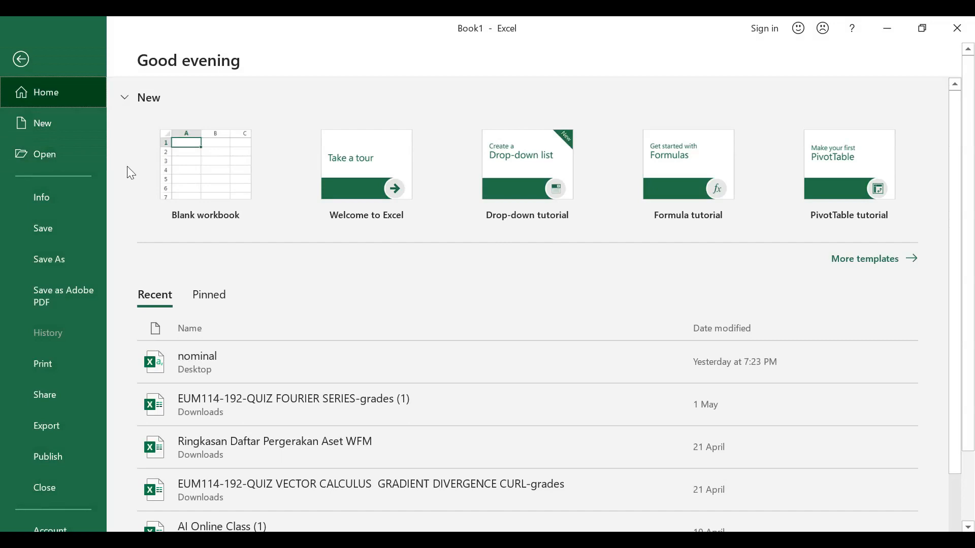
left_click(184, 195)
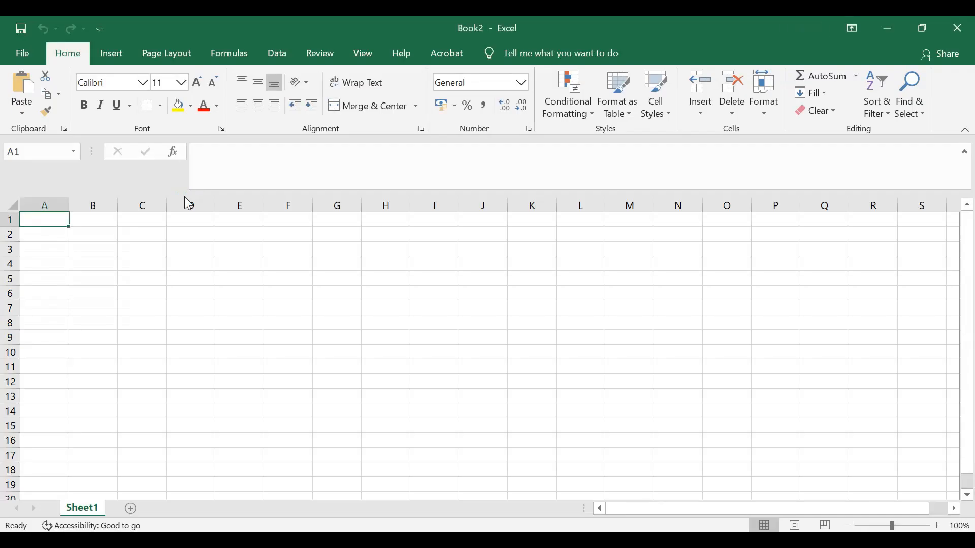
- Start a text/CSV import of the balance-scale (1) file from the Desktop, listing all file types to find it
left_click(277, 54)
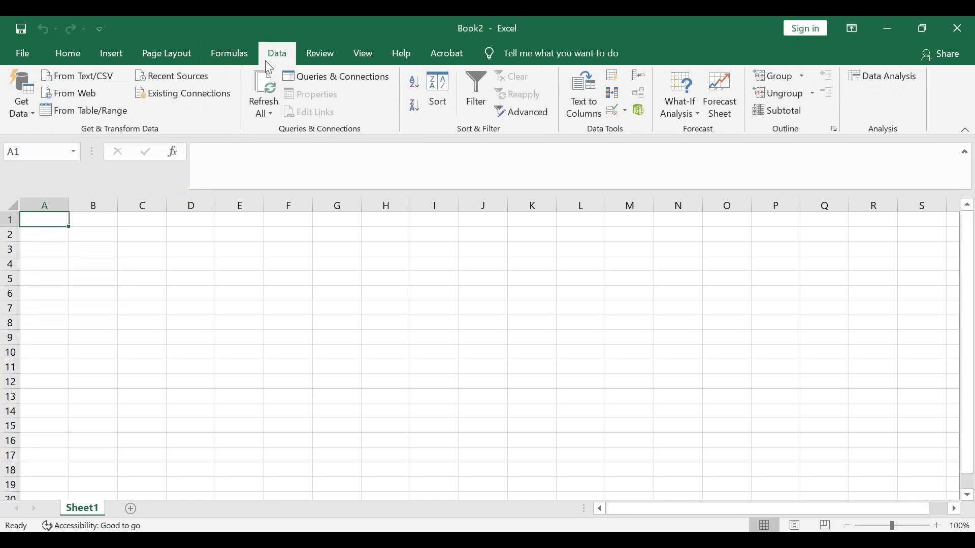
left_click(84, 74)
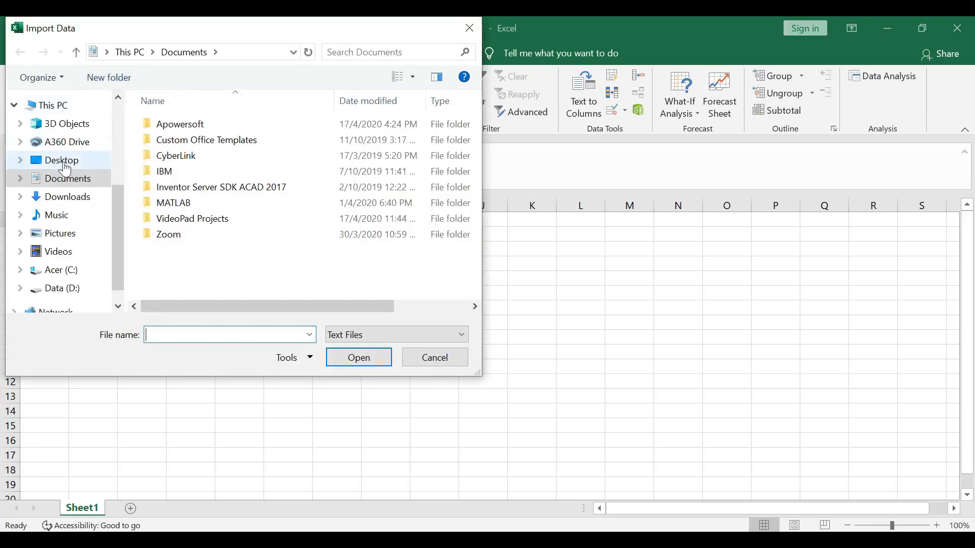
left_click(65, 168)
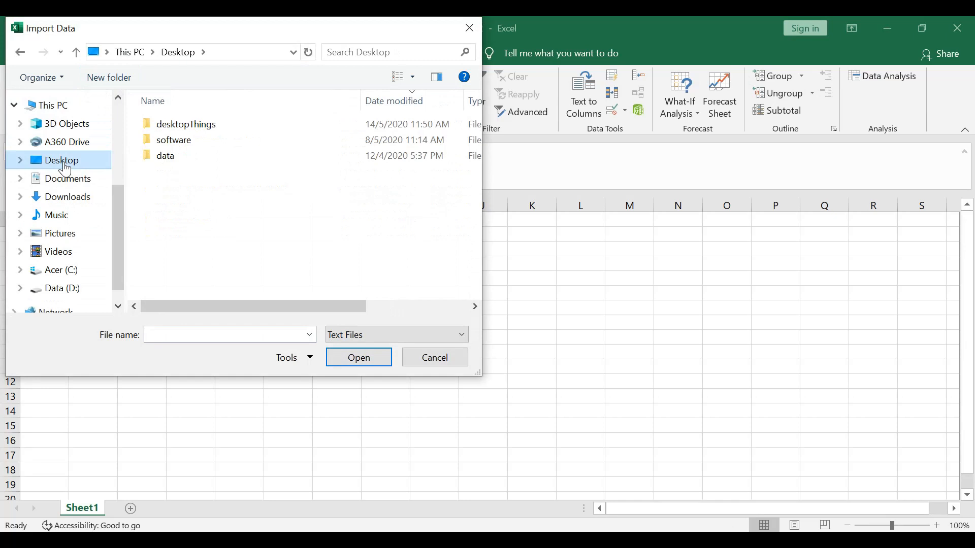
left_click(395, 333)
left_click(380, 362)
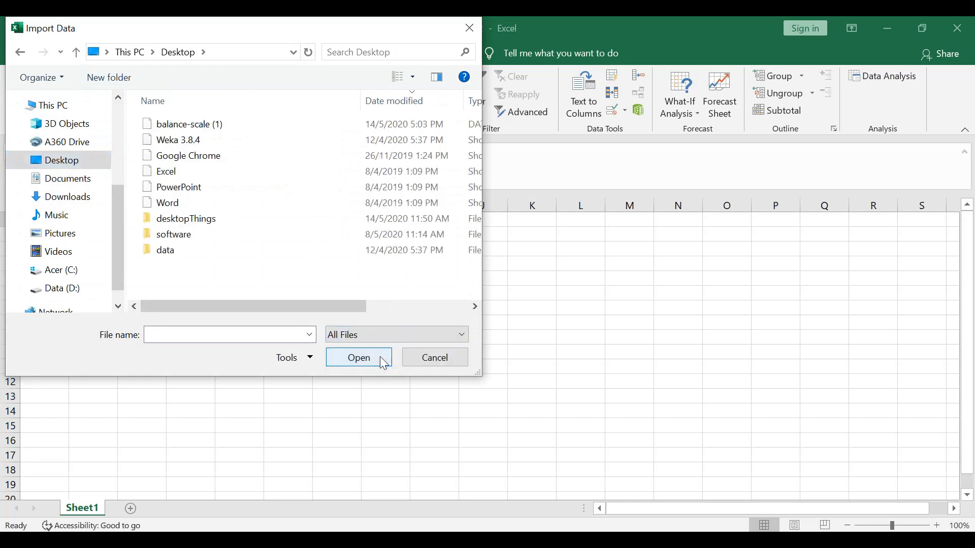
left_click(233, 124)
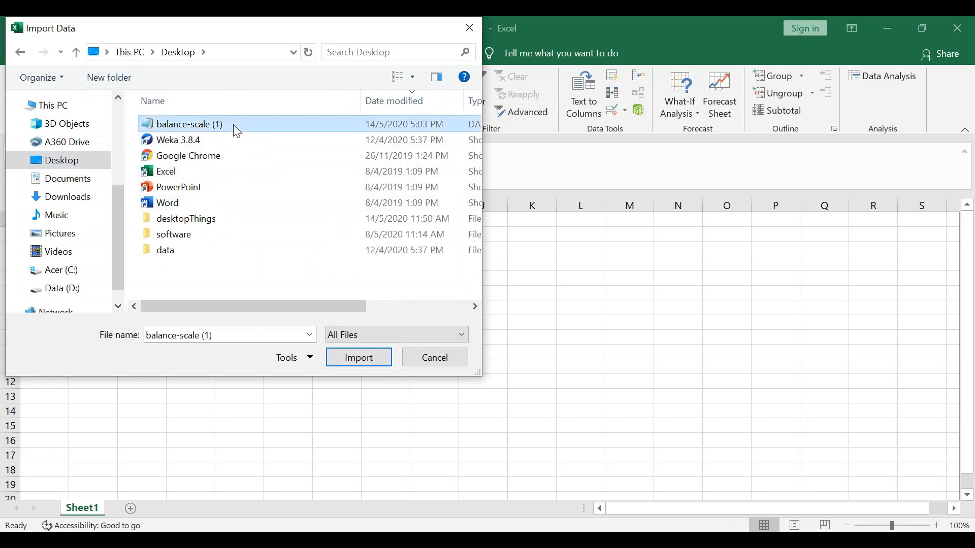
left_click(364, 362)
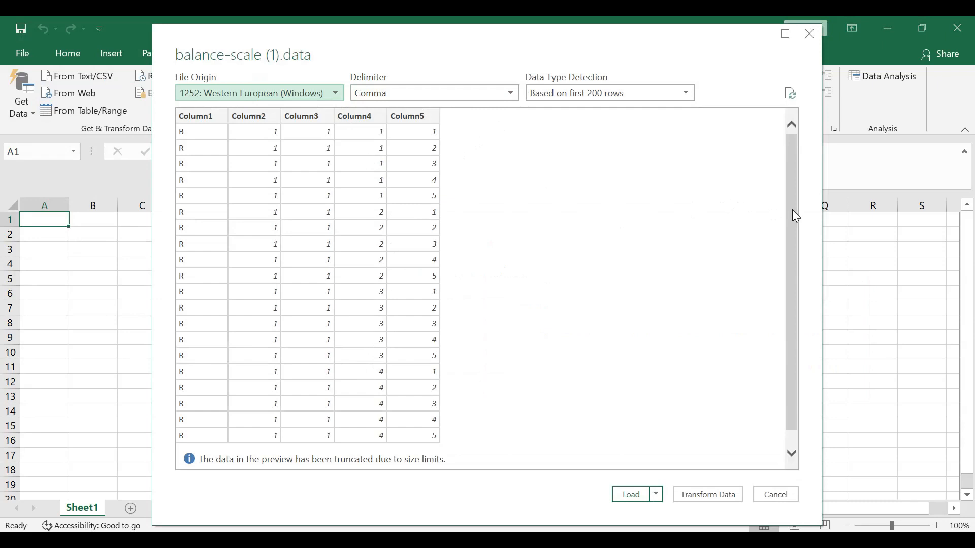
- Check the comma-delimited preview, load the data into a new worksheet and close the Queries & Connections pane
scroll(792, 211, "down", 1)
left_click_drag(788, 291, 788, 211)
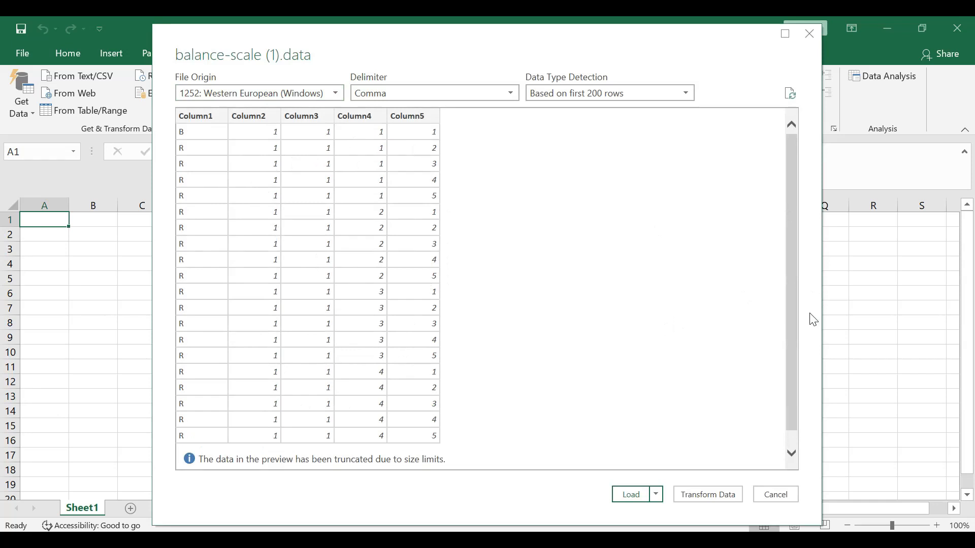
left_click(631, 495)
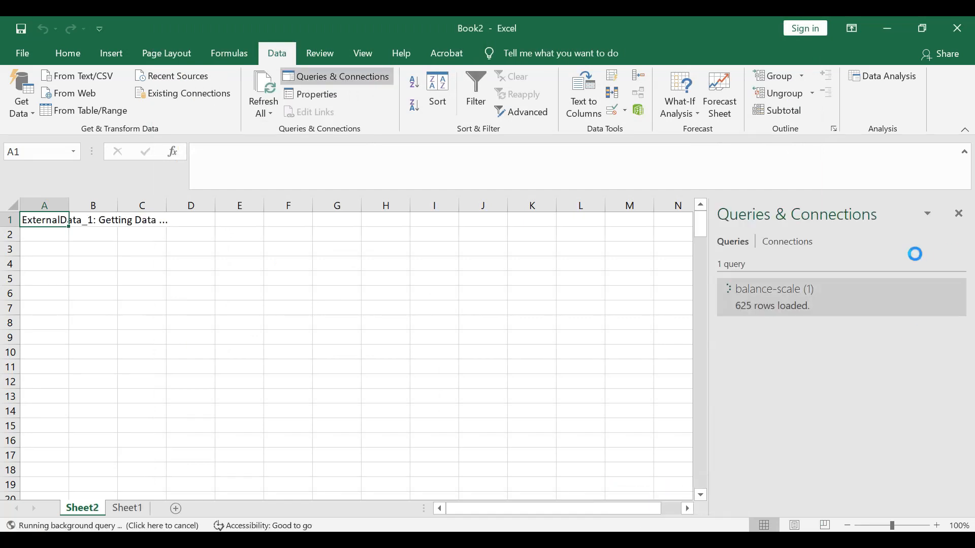
left_click(961, 218)
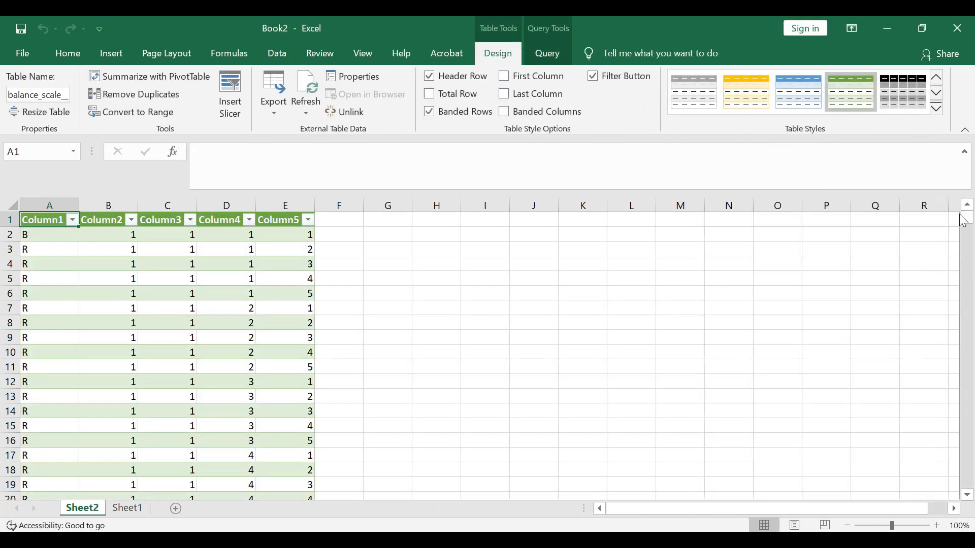
left_click(650, 322)
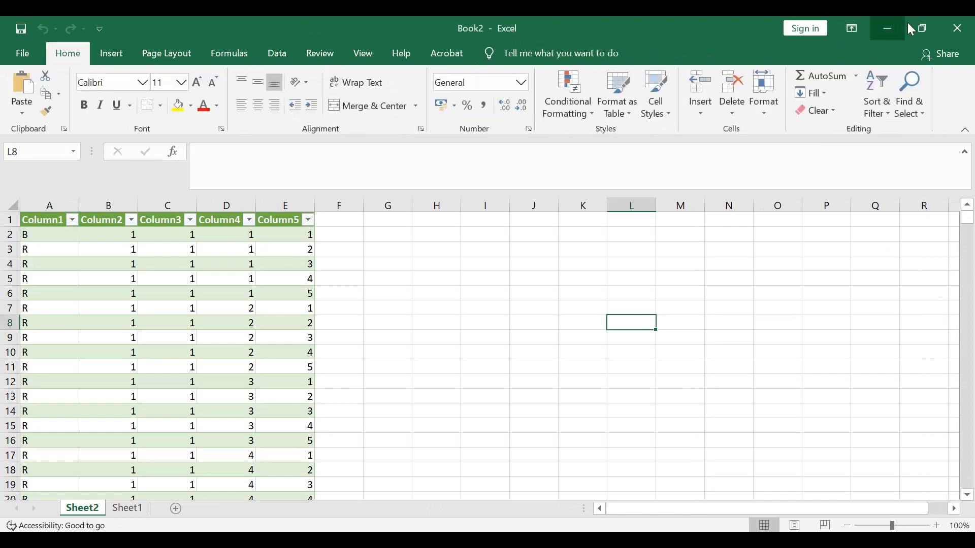
left_click(370, 293)
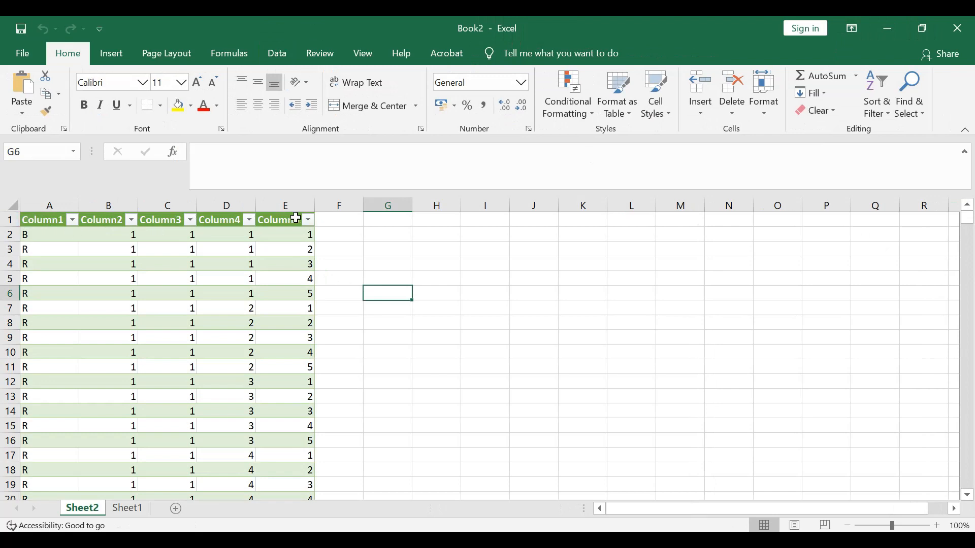
left_click(396, 235)
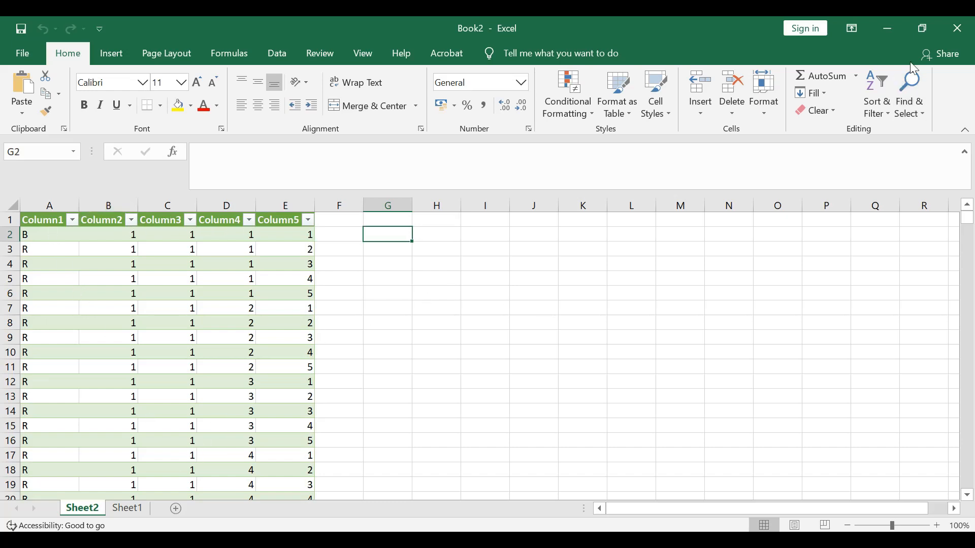
- Restore the Book2 window to a smaller size and close the empty Book1 workbook
left_click(926, 32)
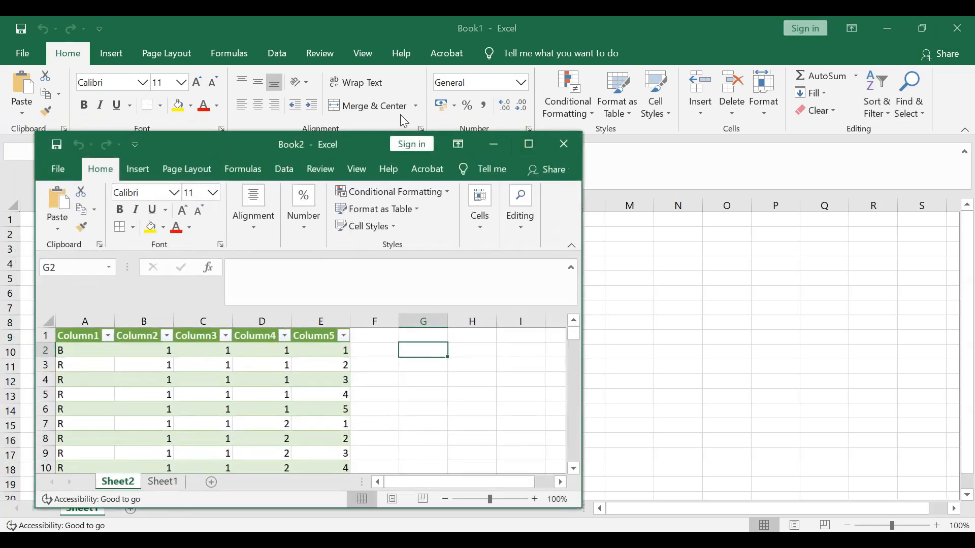
left_click(966, 27)
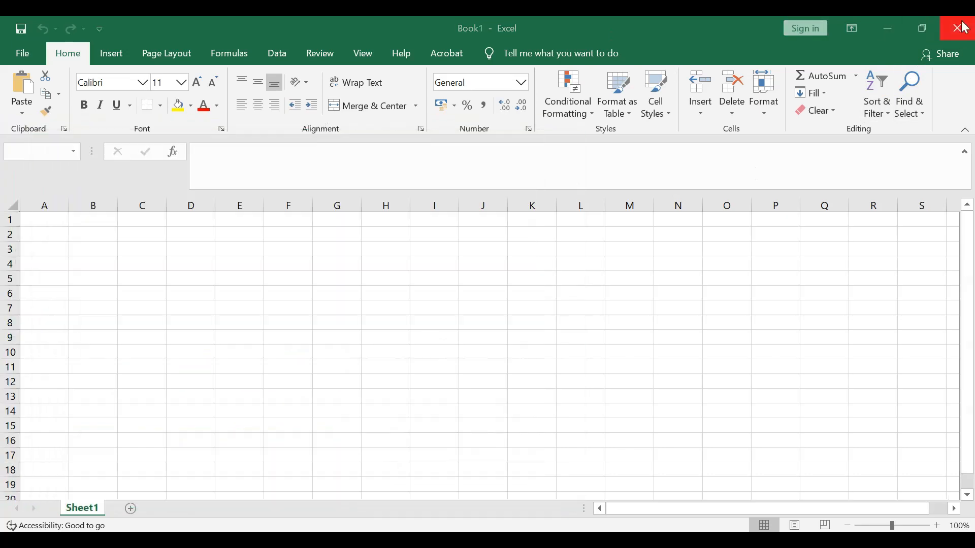
left_click(488, 303)
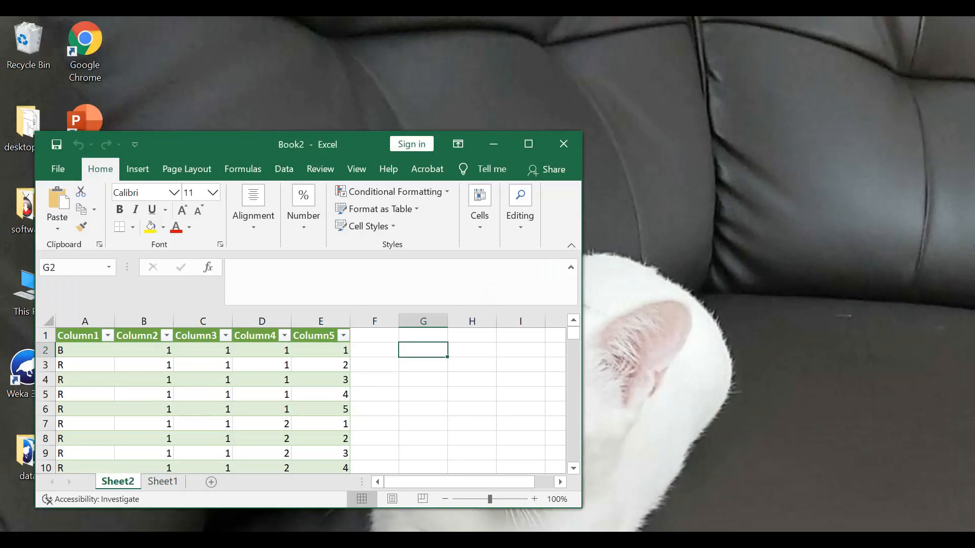
- Switch to Chrome, download balance-scale.names, open it in Notepad and read from the title through to the attribute information
left_click(97, 540)
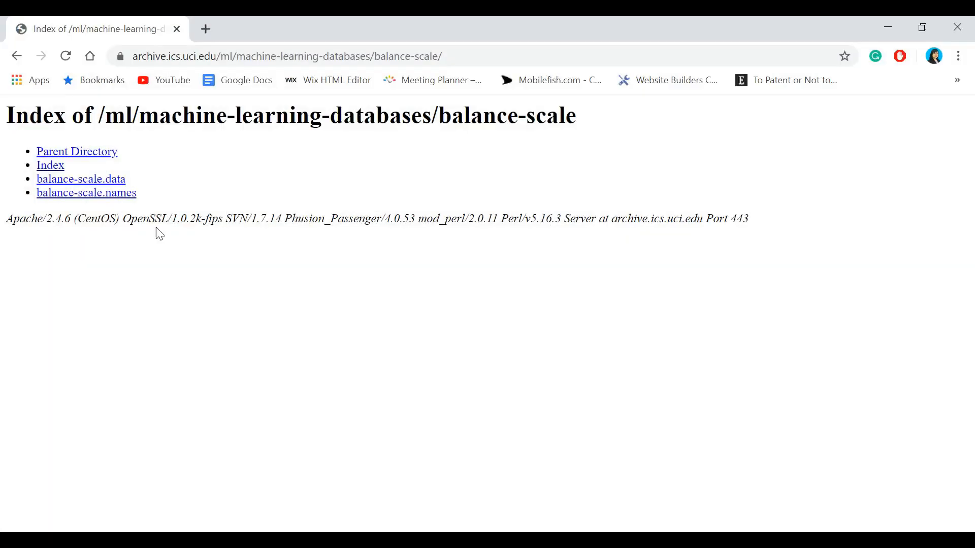
left_click(90, 204)
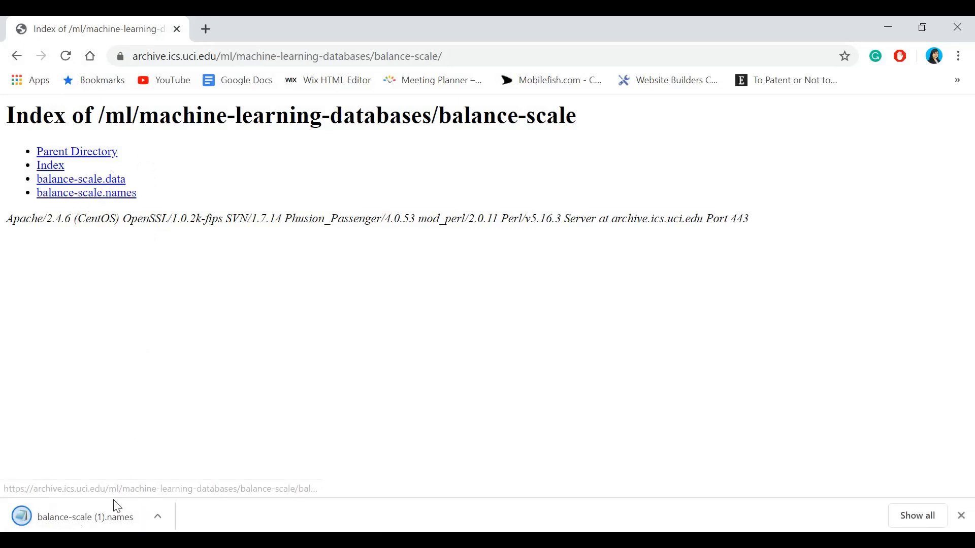
left_click(102, 511)
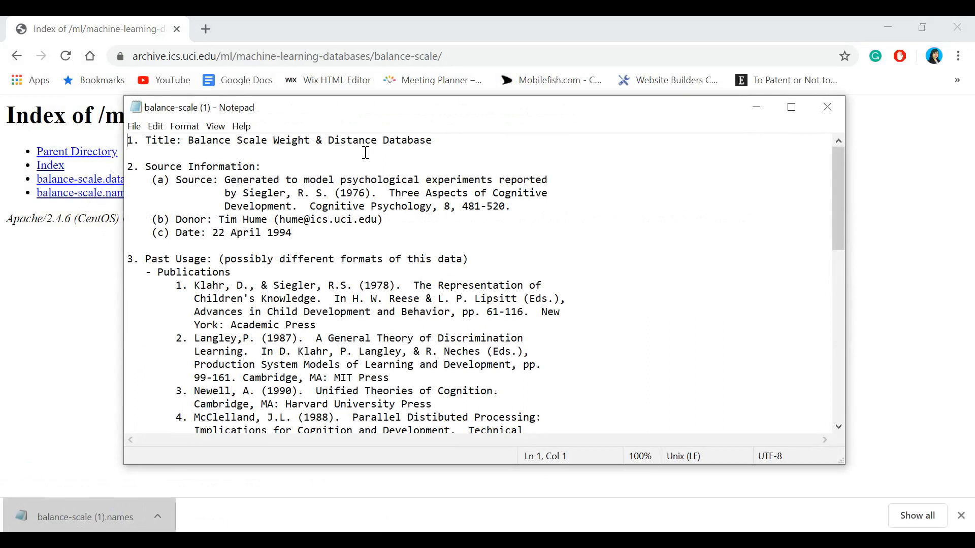
left_click_drag(432, 141, 188, 145)
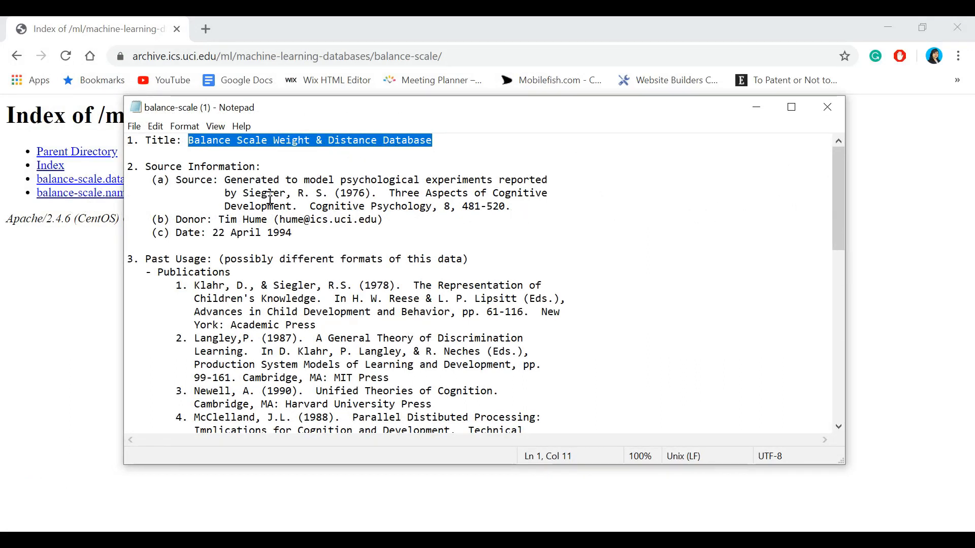
left_click_drag(232, 186, 467, 192)
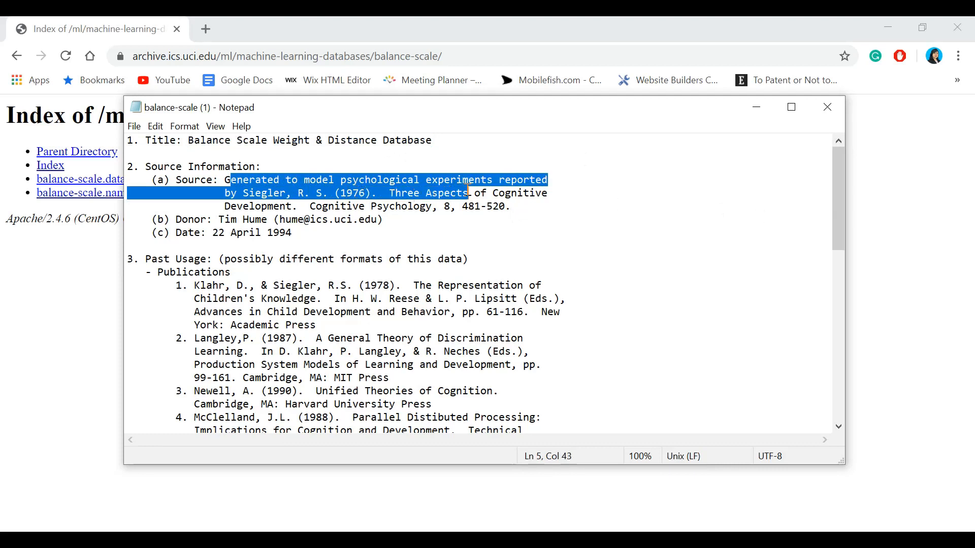
left_click(287, 224)
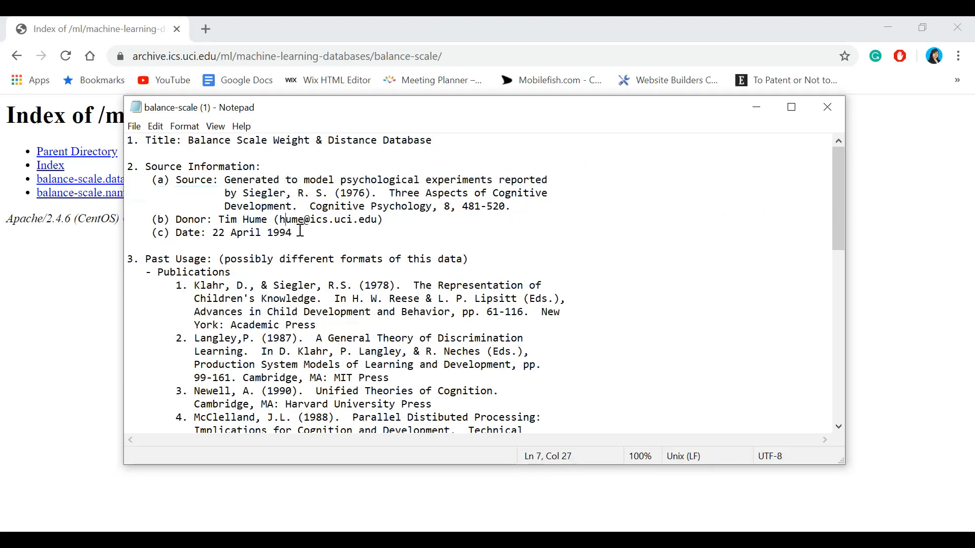
left_click_drag(837, 240, 844, 378)
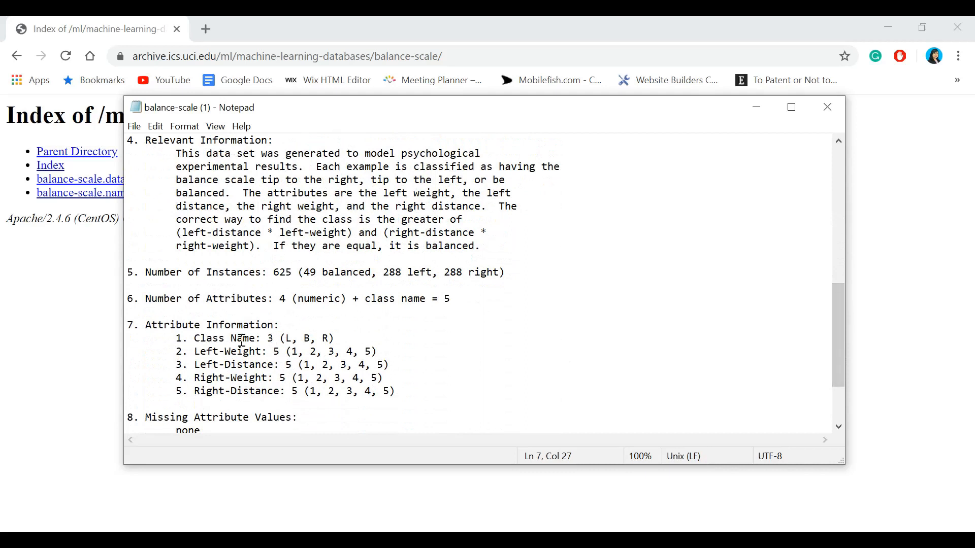
- Copy the attribute name Class Name, minimize Chrome and place the Book2 window beside the attribute list in Notepad
left_click_drag(195, 338, 255, 344)
key("ctrl+c")
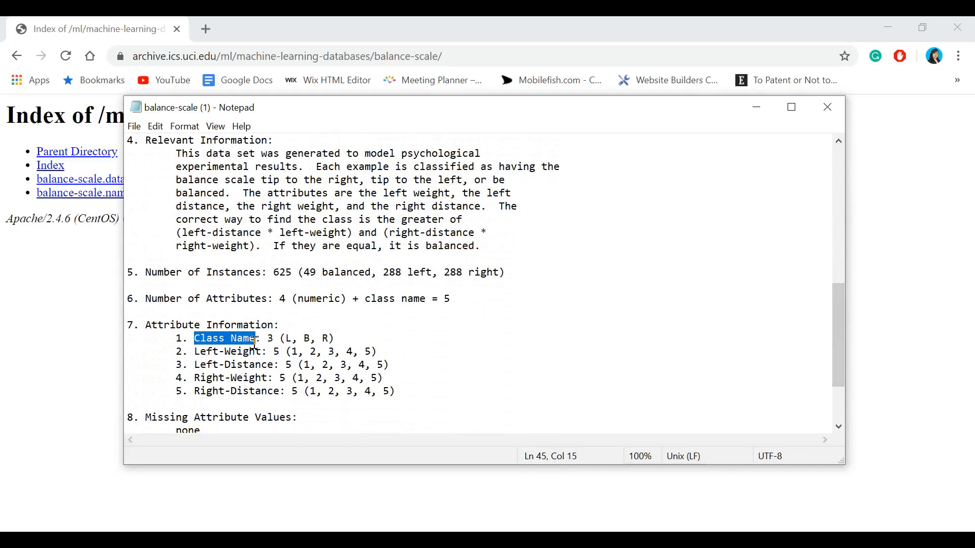
left_click(324, 532)
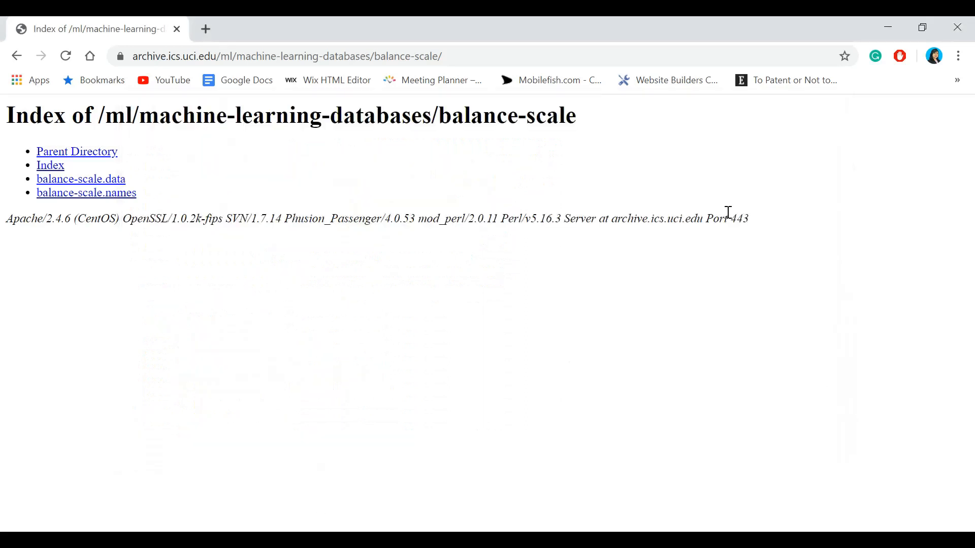
left_click(893, 26)
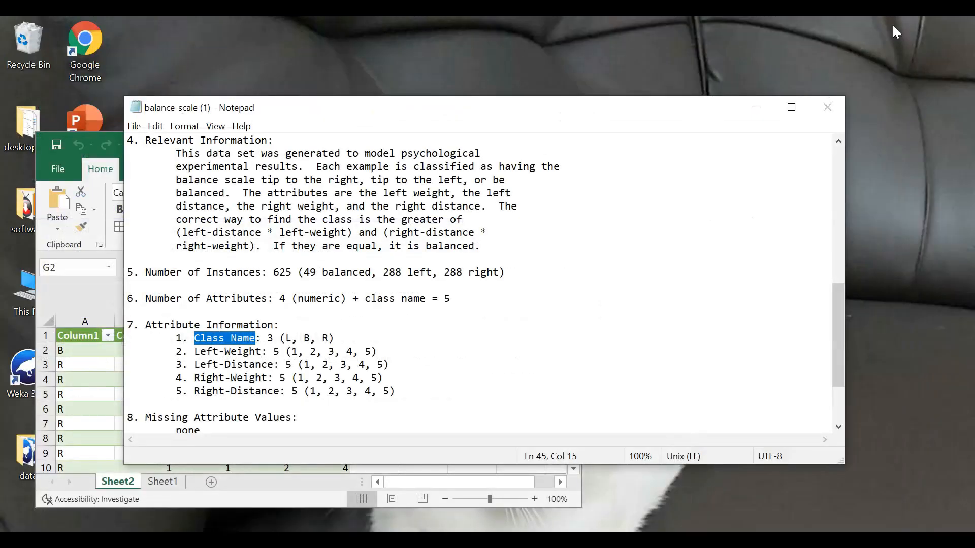
left_click(108, 140)
left_click_drag(187, 145, 637, 152)
- Paste Class Name into cell A1 as the header of the table's first column
left_click(496, 340)
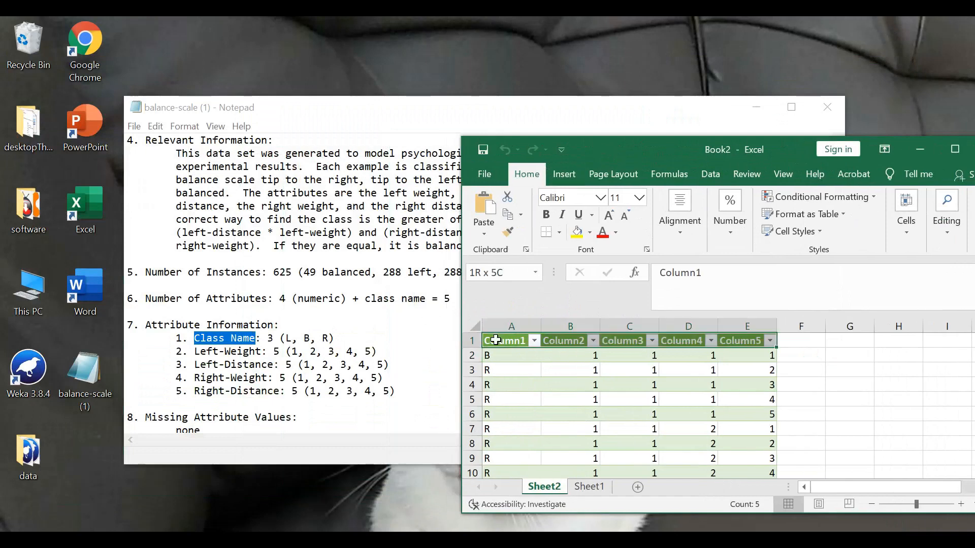
left_click(488, 343)
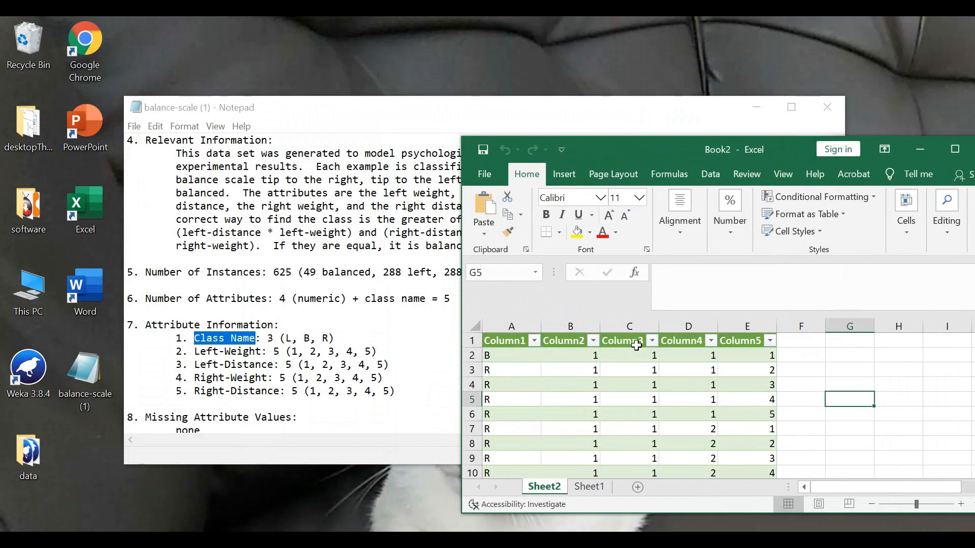
left_click(515, 340)
key("ctrl+v")
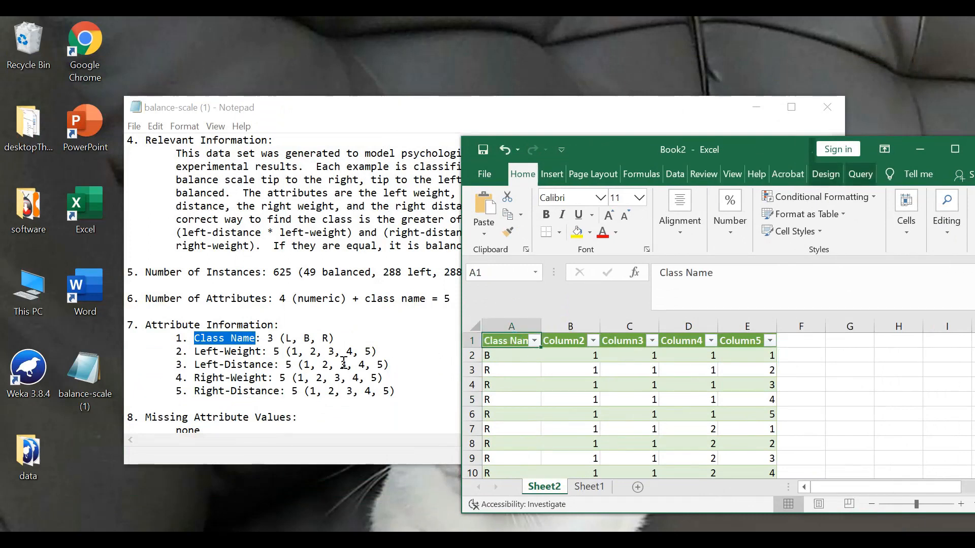
- Copy Left-Weight from the Notepad attribute list into cell B1 as the second column's header
left_click_drag(261, 357, 197, 358)
key("ctrl+c")
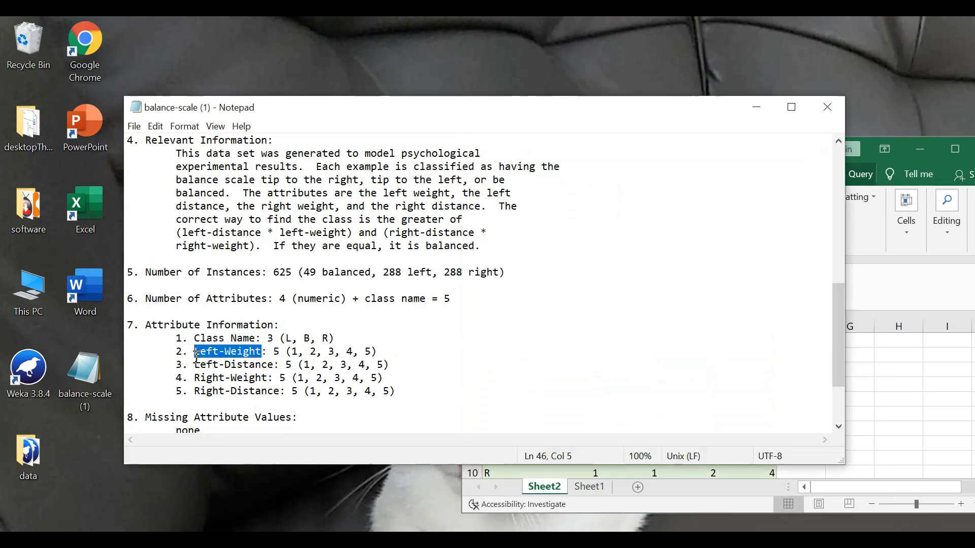
left_click(893, 365)
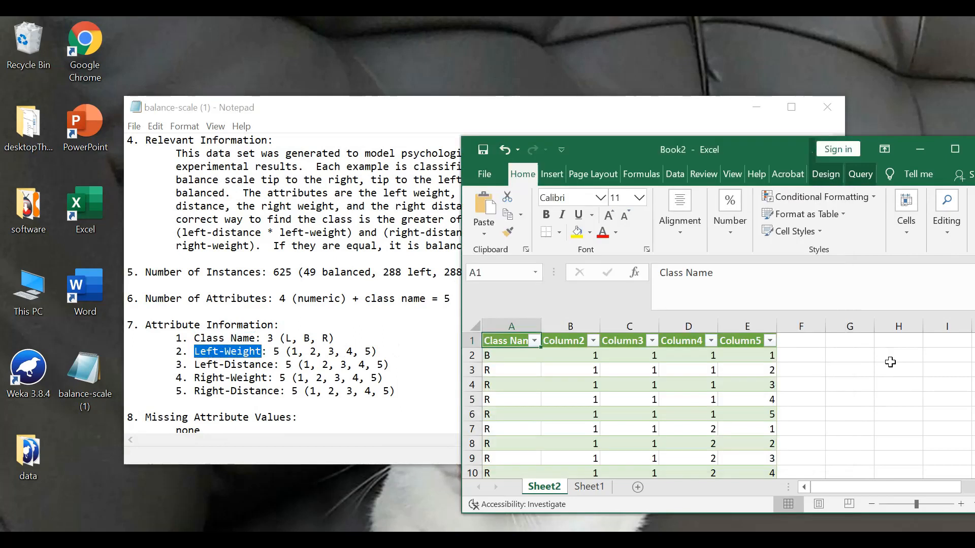
left_click(552, 341)
key("ctrl+v")
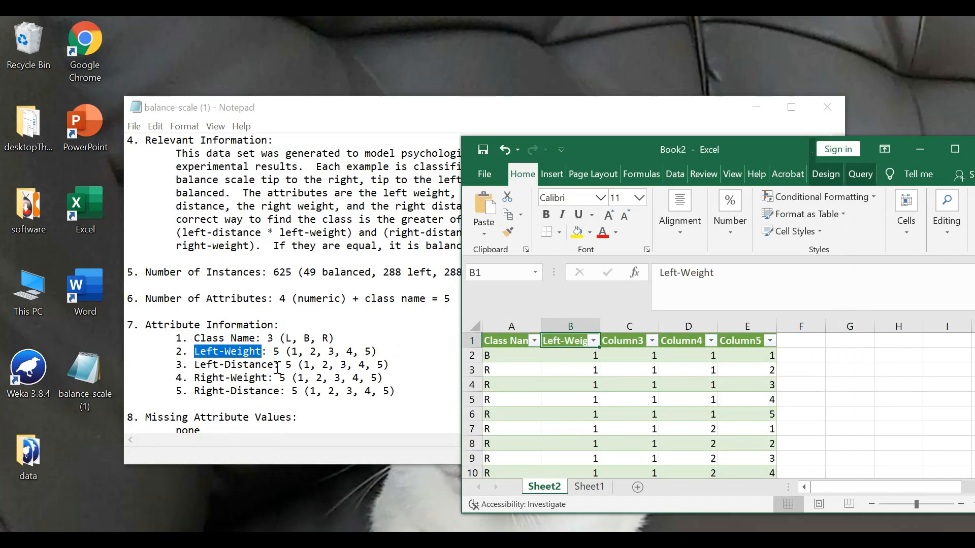
- Copy Left-Distance from the Notepad attribute list into cell C1 as the third column's header
left_click_drag(273, 367, 197, 371)
key("ctrl+c")
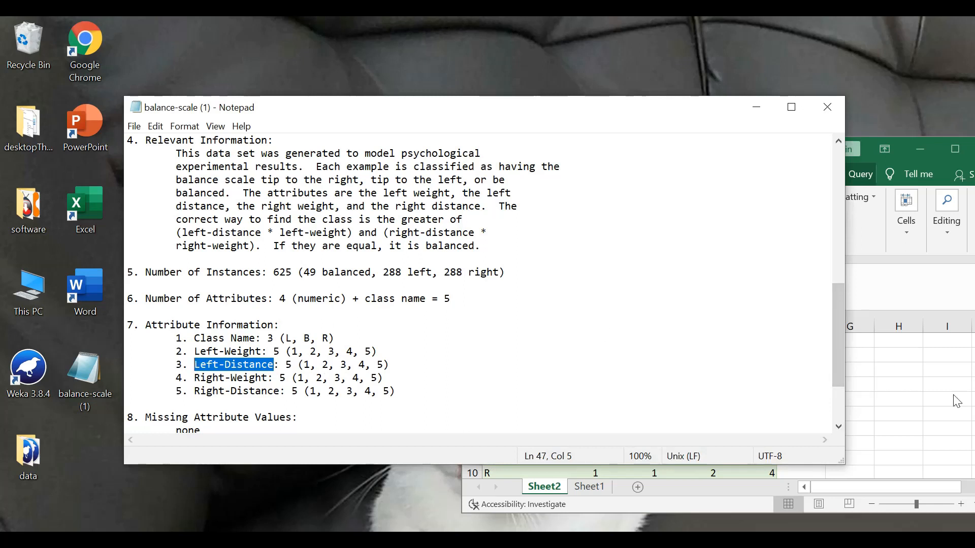
left_click(933, 396)
left_click(628, 342)
key("ctrl+v")
- Copy Right-Weight from the Notepad attribute list into cell D1 as the fourth column's header
left_click(270, 379)
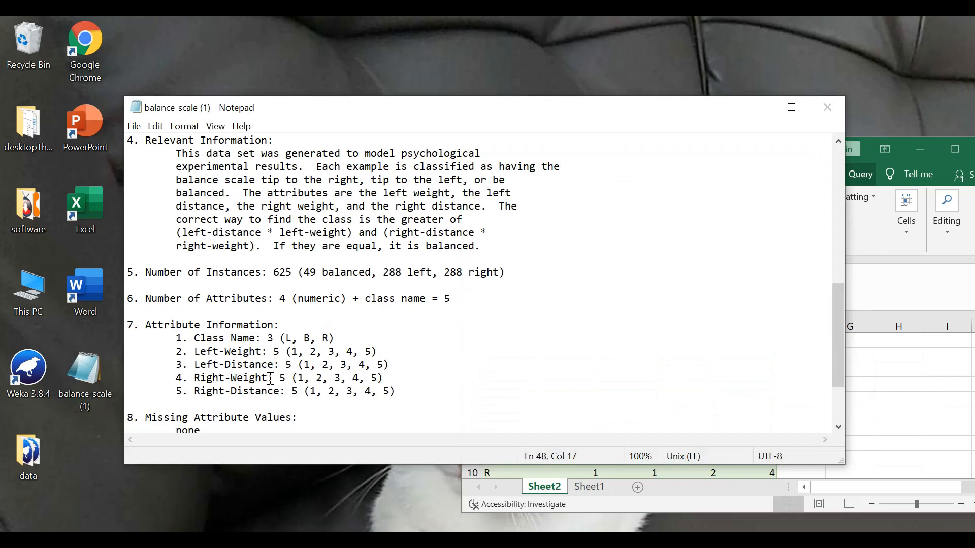
mouse_move(268, 378)
left_mouse_down()
mouse_move(196, 378)
mouse_move(269, 378)
left_mouse_up()
key("ctrl+c")
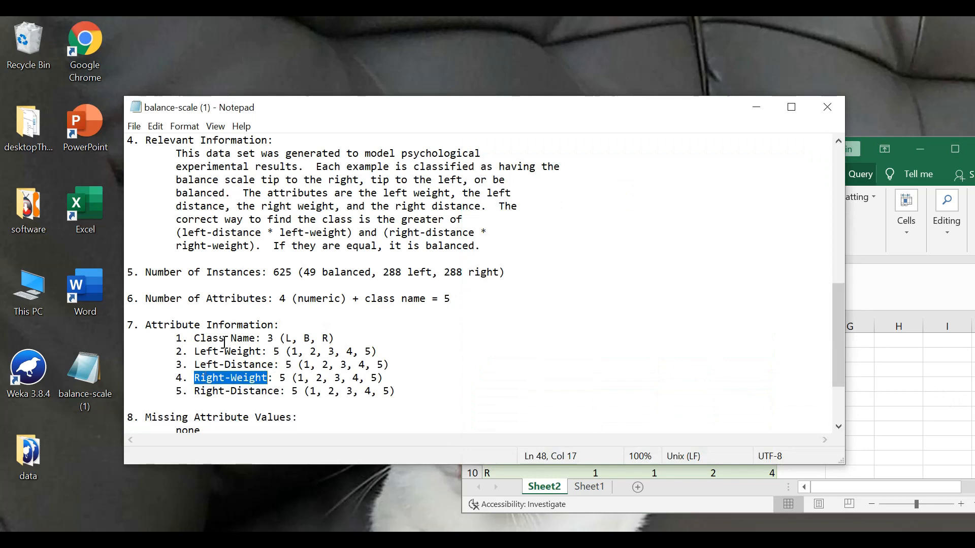
left_click_drag(452, 108, 320, 105)
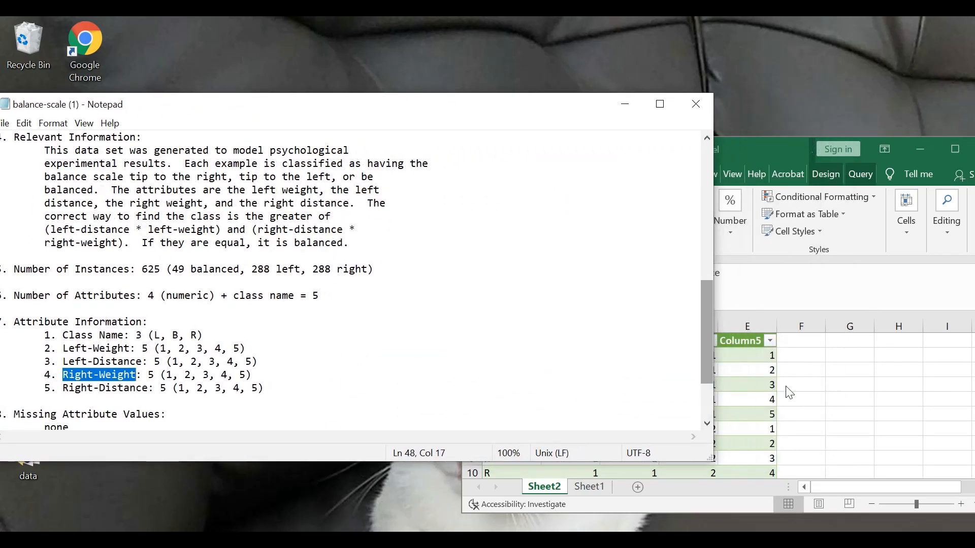
left_click(771, 388)
left_click(682, 343)
key("ctrl+v")
- Copy Right-Distance from the Notepad attribute list into cell E1 as the fifth column's header and maximize the workbook window
left_click_drag(147, 388, 66, 388)
key("ctrl+c")
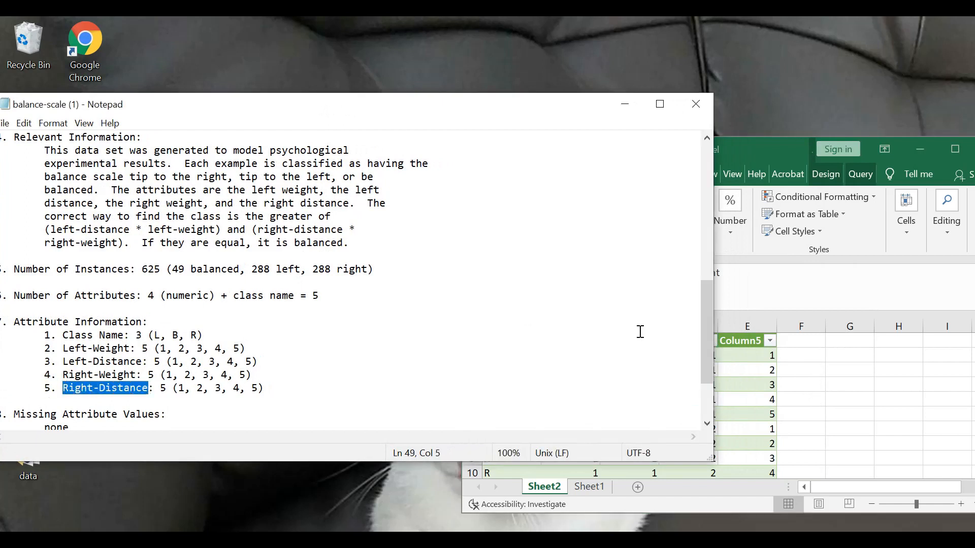
key("alt+Tab")
left_click(745, 345)
key("ctrl+v")
key("ctrl+shift+Down")
double_click(681, 151)
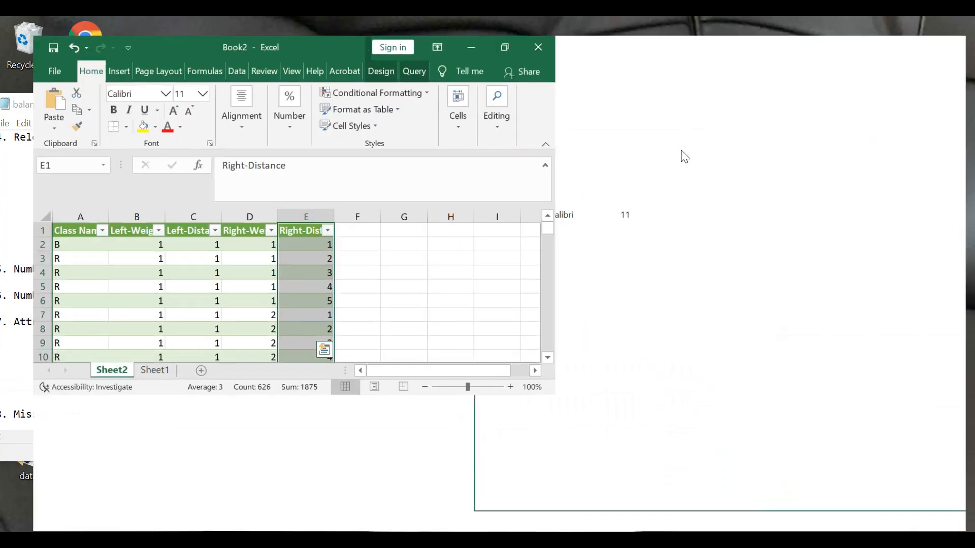
left_click(647, 338)
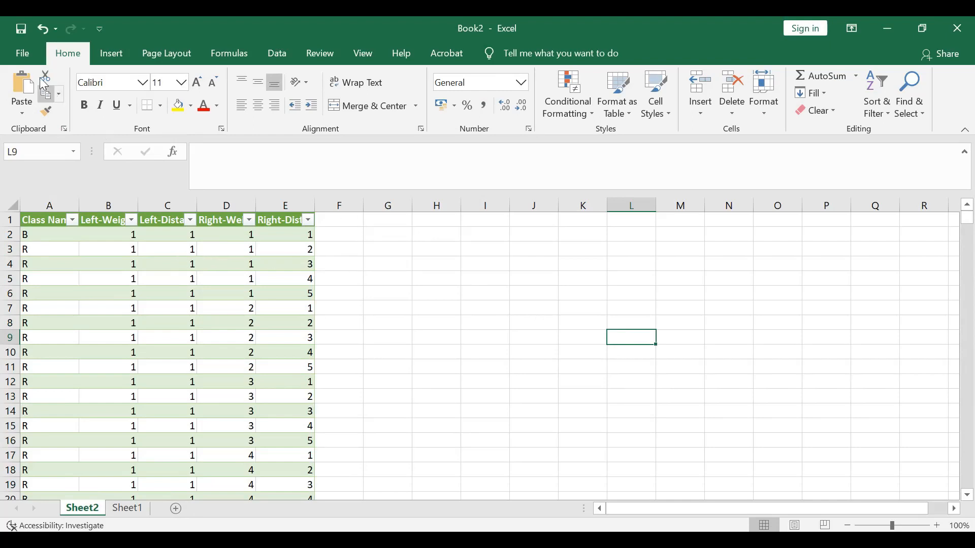
- Save the workbook to the Desktop as balance-scale (1) in CSV UTF-8 (Comma delimited) format, accepting the single-sheet limitation
left_click(23, 60)
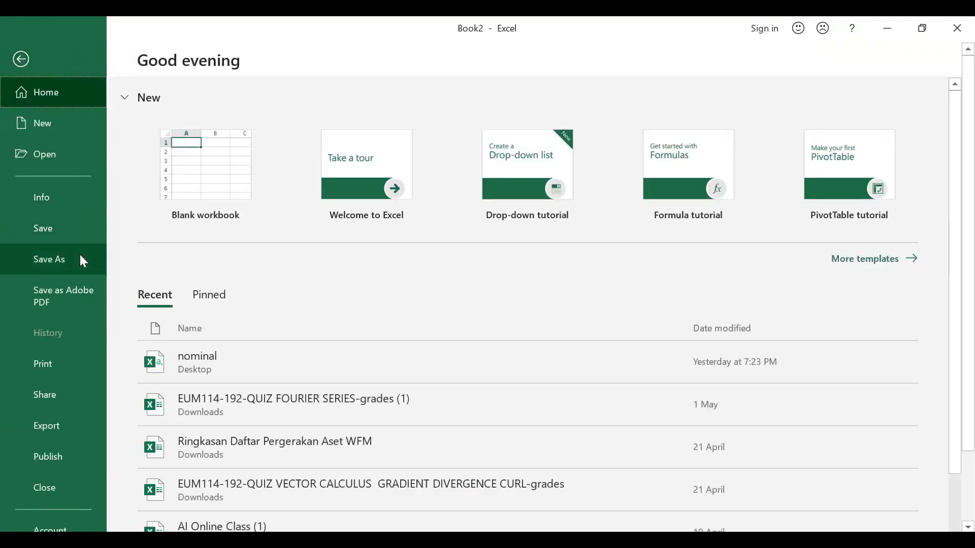
left_click(83, 260)
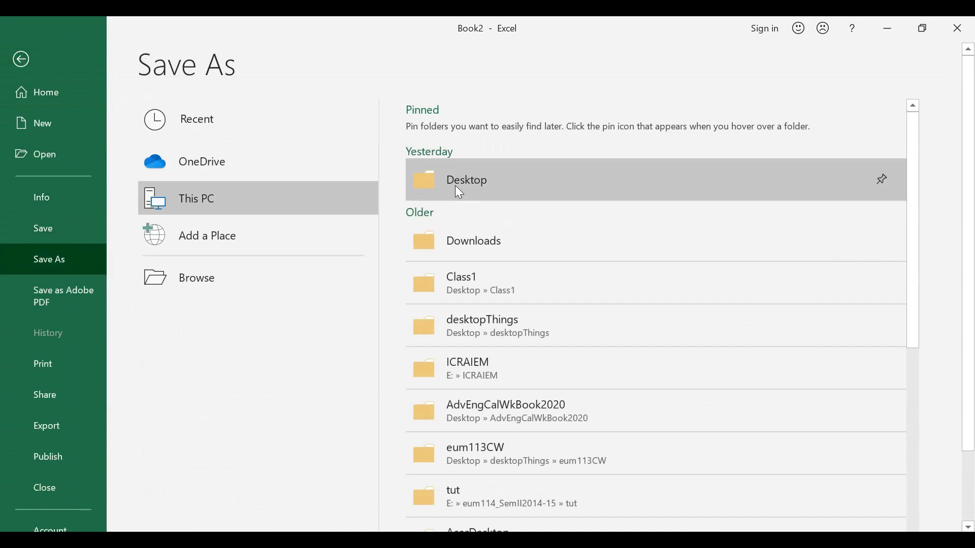
left_click(457, 187)
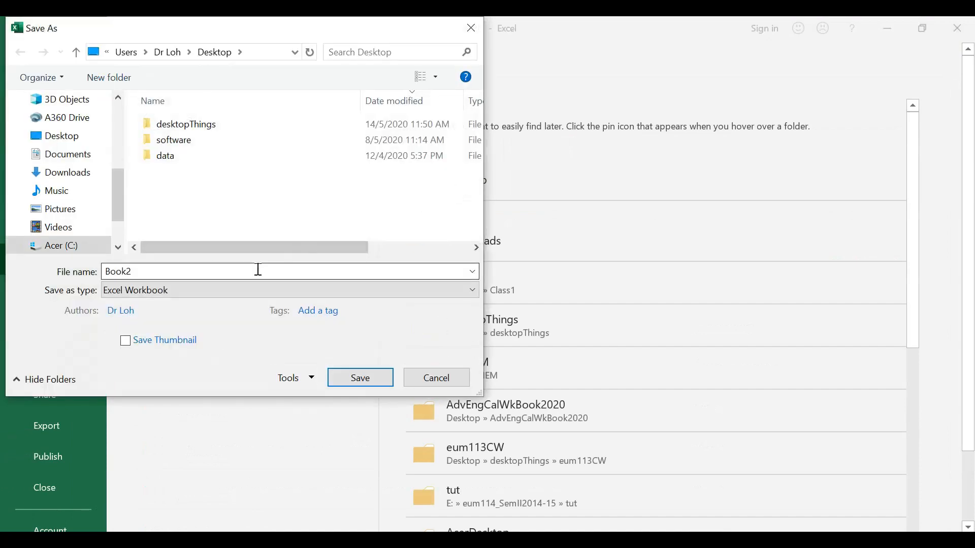
type("Bala")
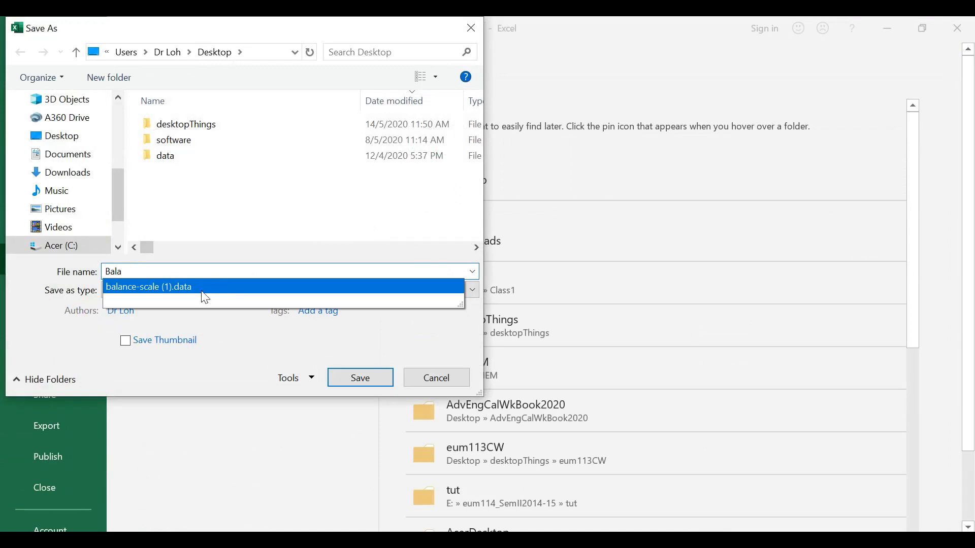
left_click(205, 288)
left_click(172, 290)
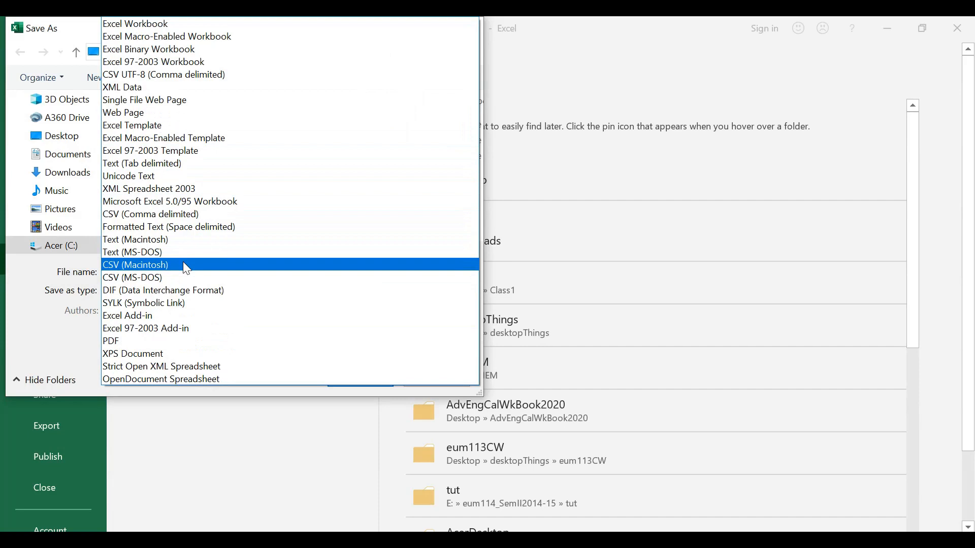
left_click(180, 83)
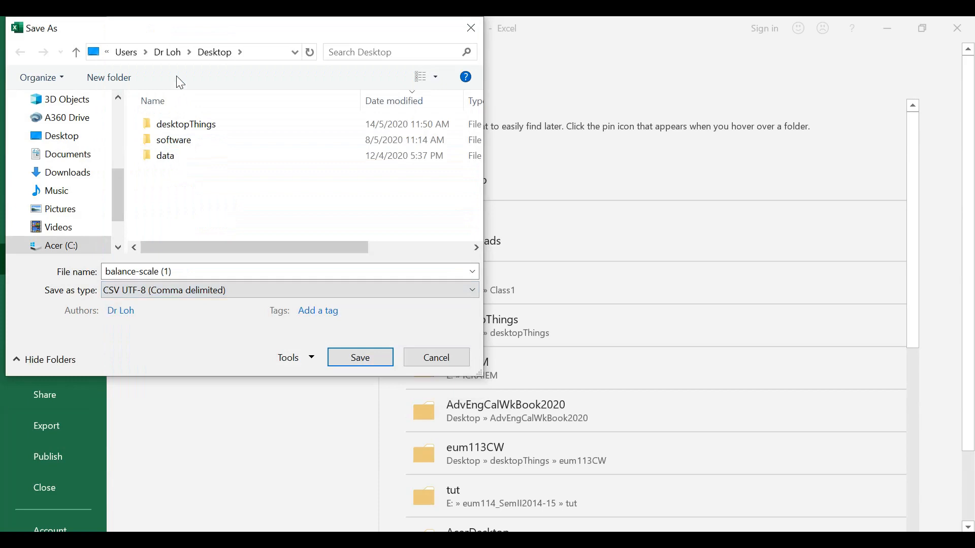
left_click(348, 355)
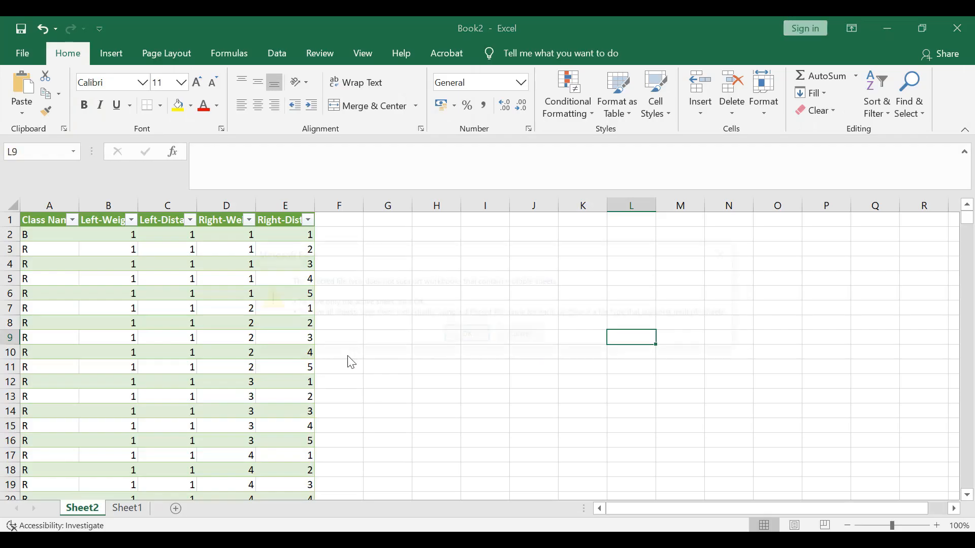
left_click(463, 337)
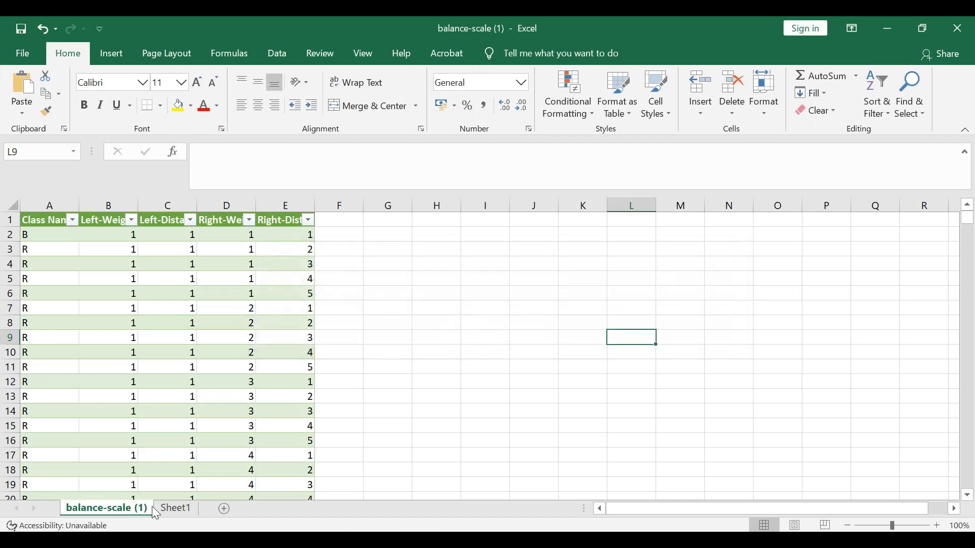
- Delete the empty Sheet1 from the workbook
left_click(173, 513)
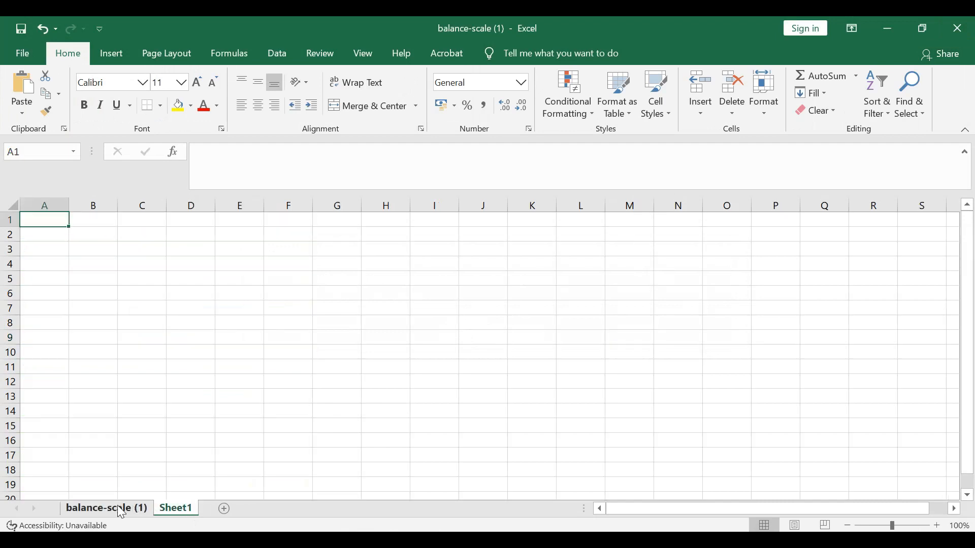
double_click(184, 510)
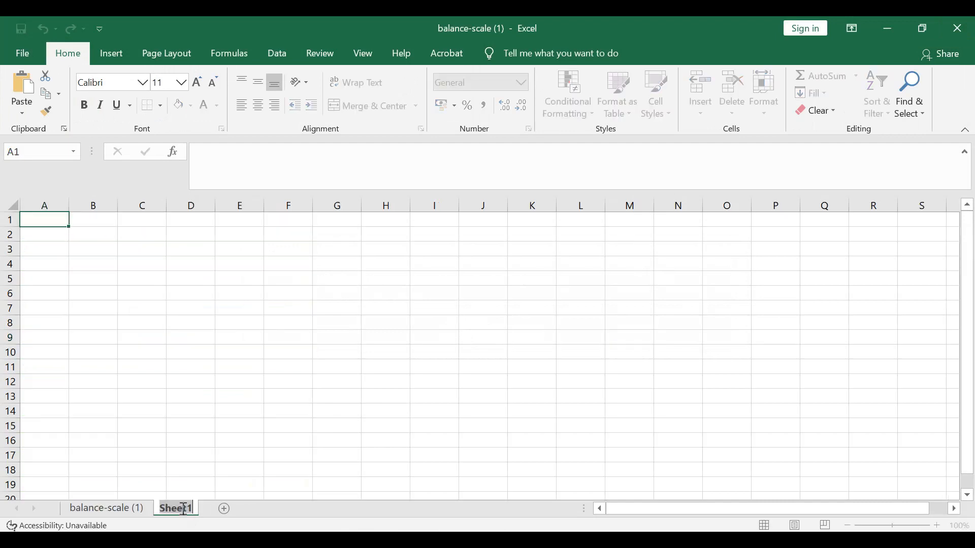
left_click(323, 413)
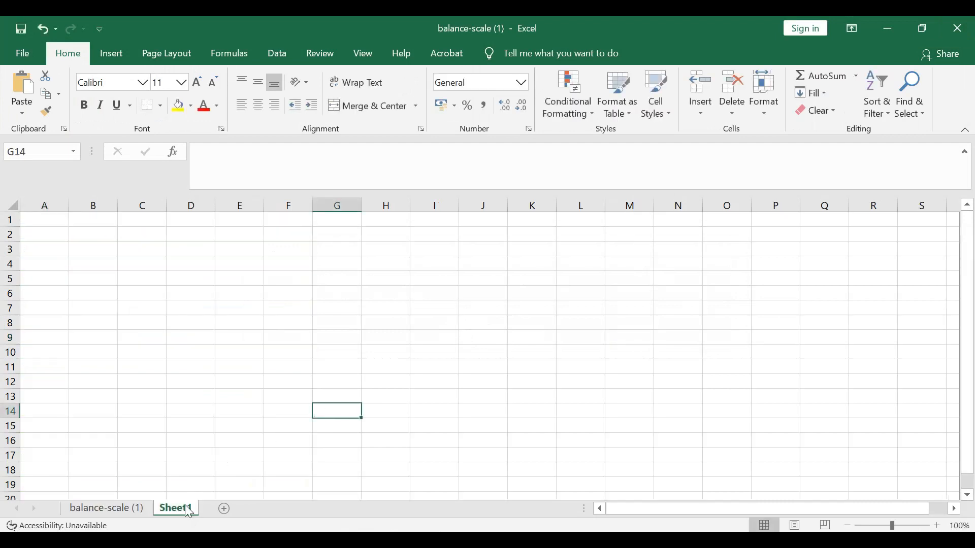
right_click(186, 508)
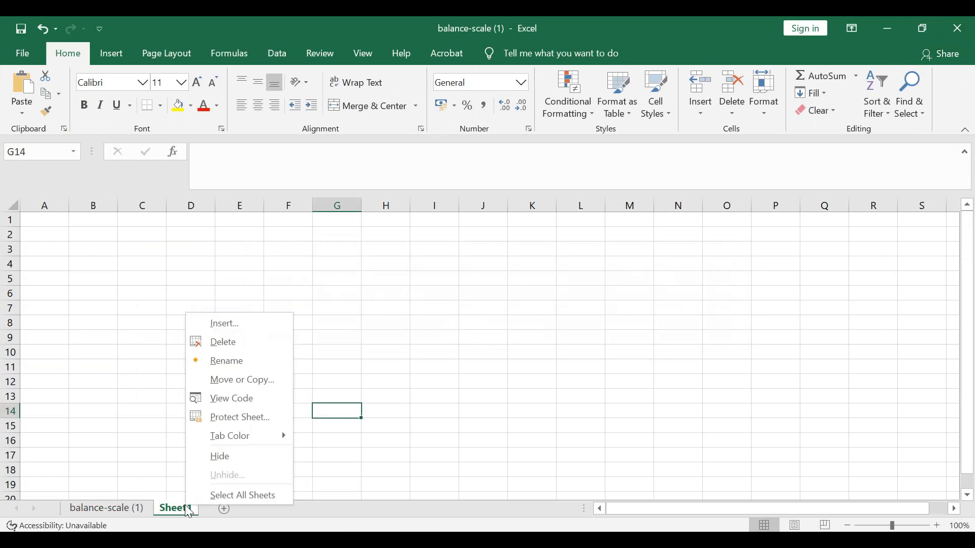
left_click(246, 343)
left_click(416, 322)
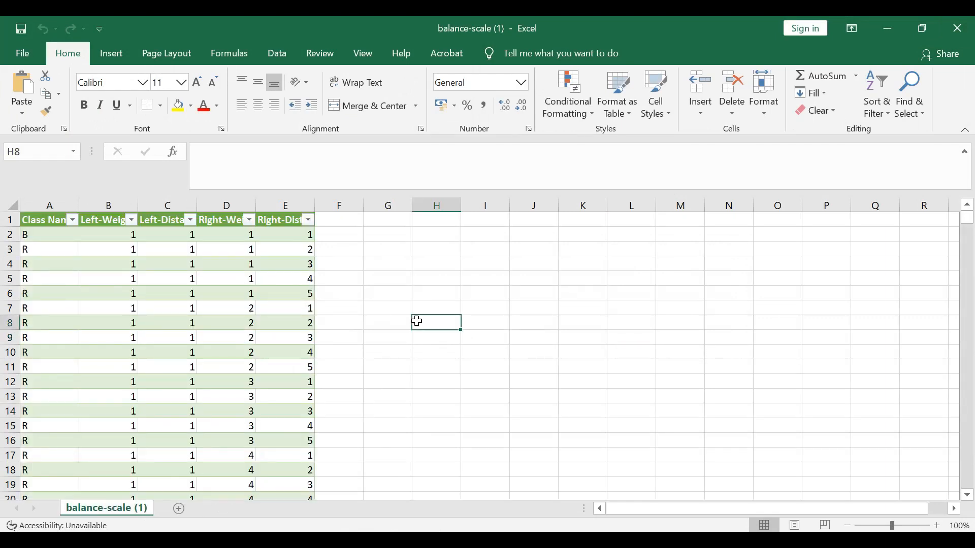
- Save the workbook again as CSV UTF-8 over the existing balance-scale (1).csv on the Desktop and close Excel
left_click(22, 53)
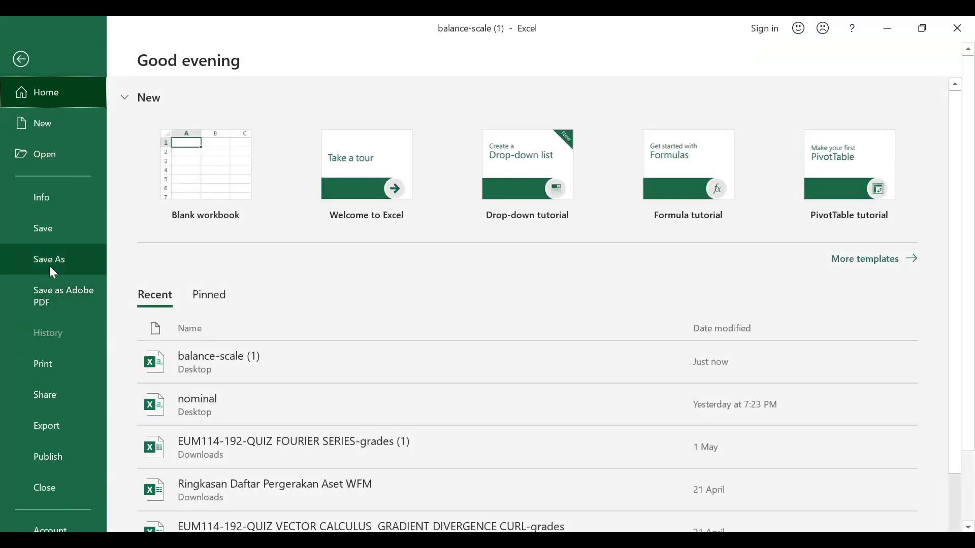
left_click(22, 265)
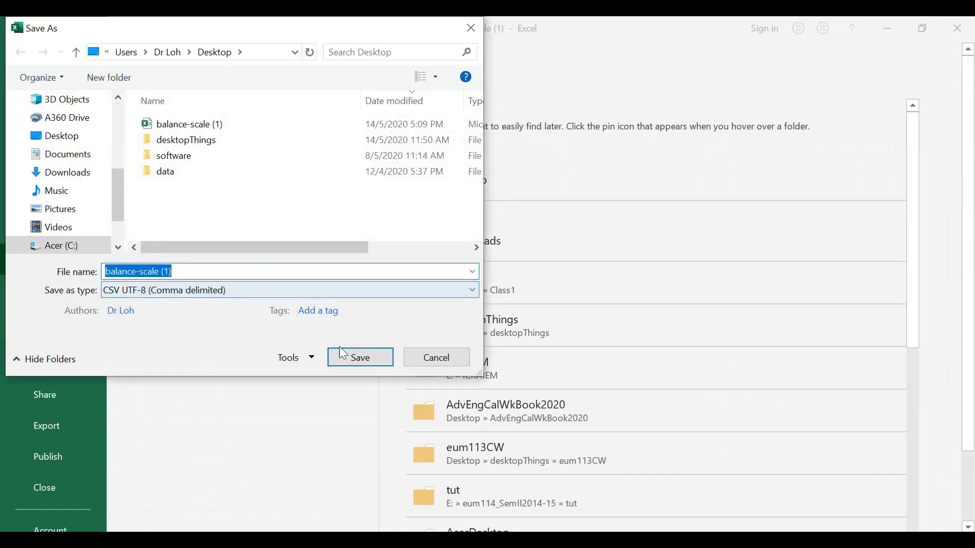
left_click(353, 363)
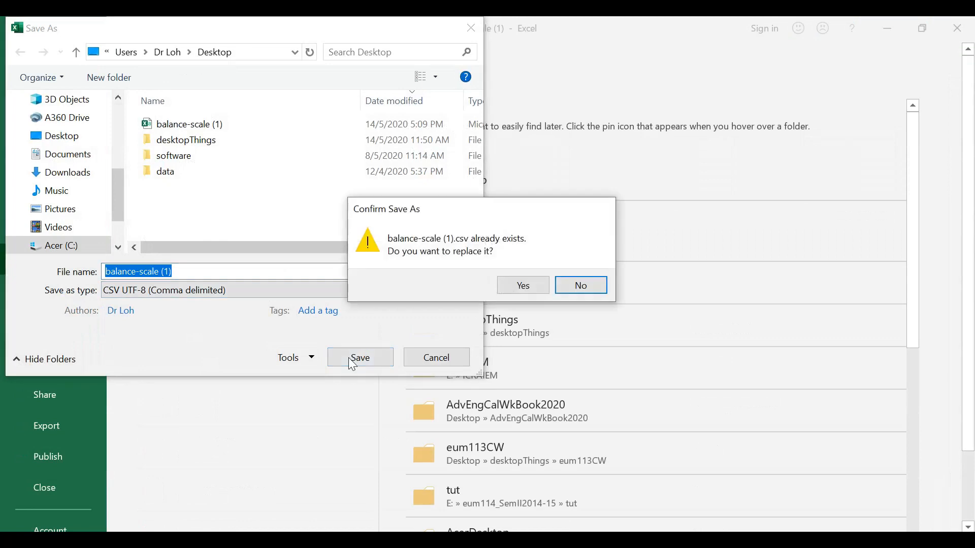
left_click(513, 287)
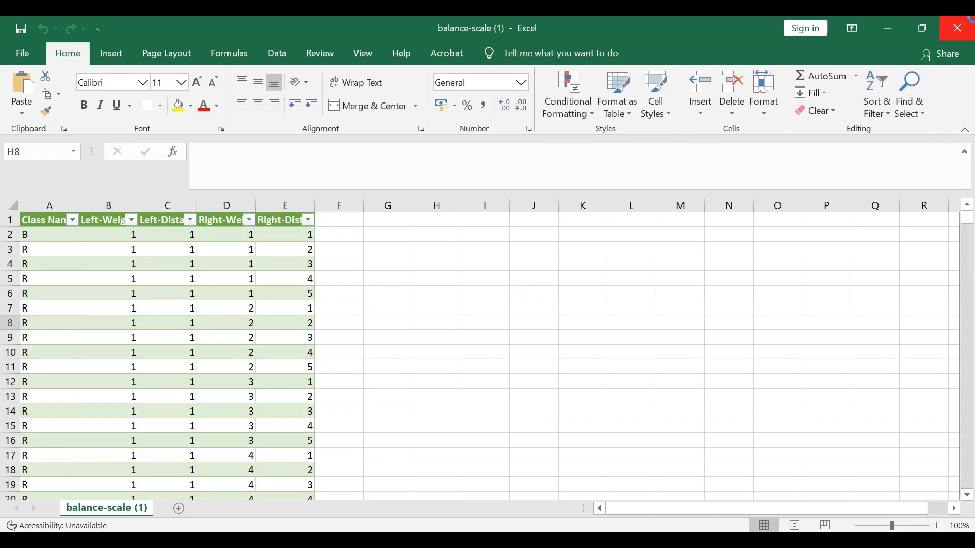
left_click(957, 28)
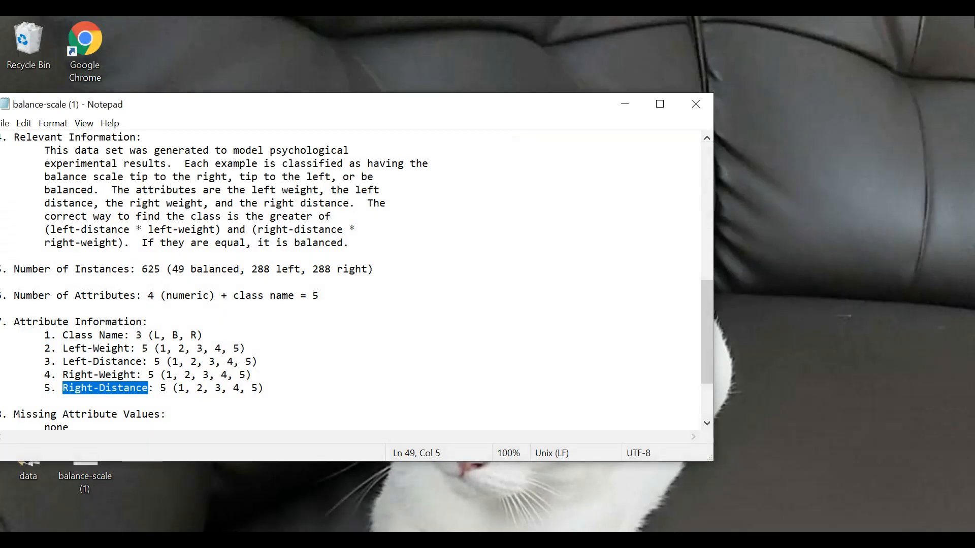
- Close Notepad and open the desktop's balance-scale (1) CSV file in a maximized Weka Explorer
left_click(696, 104)
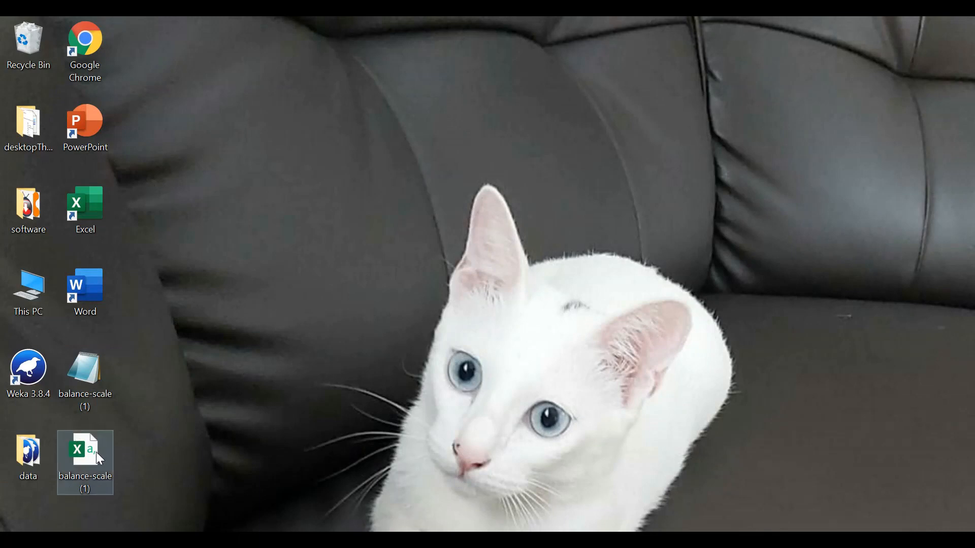
left_click_drag(95, 455, 43, 379)
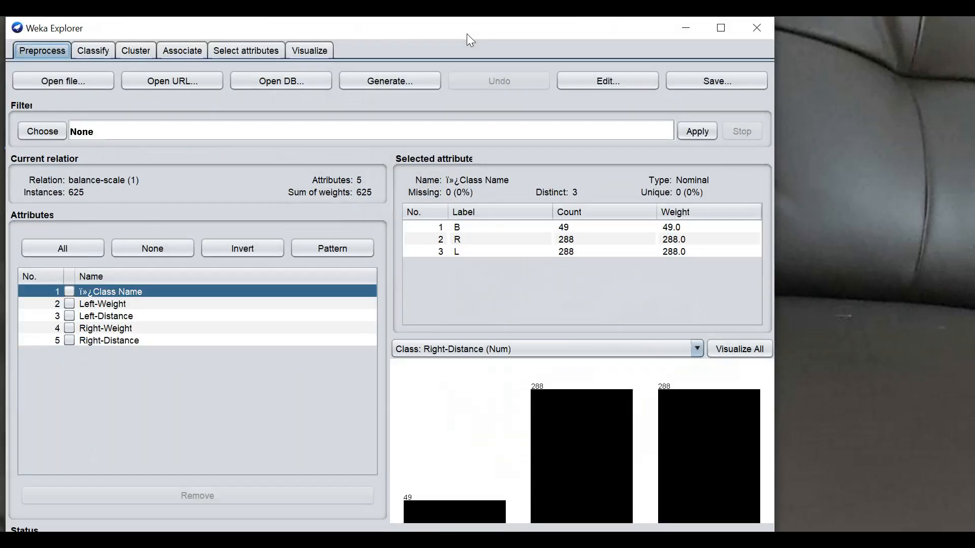
left_click(721, 31)
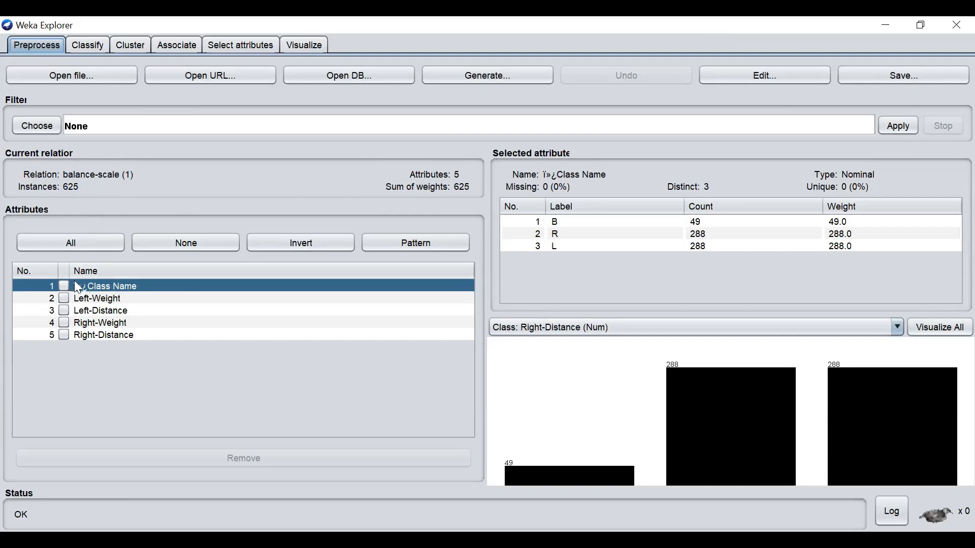
- Rename the first attribute to Class Name in the data viewer by removing its stray leading characters, and apply the edit
left_click(710, 65)
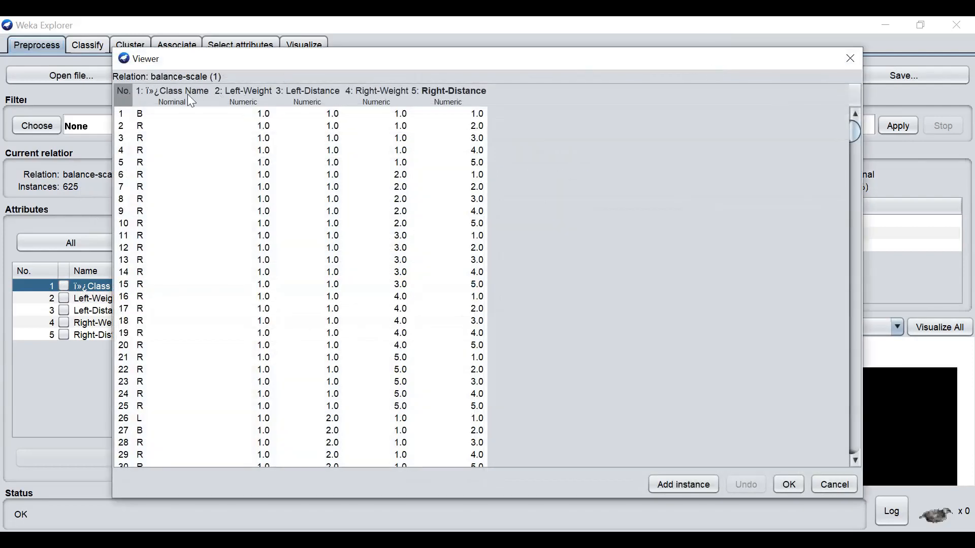
right_click(187, 96)
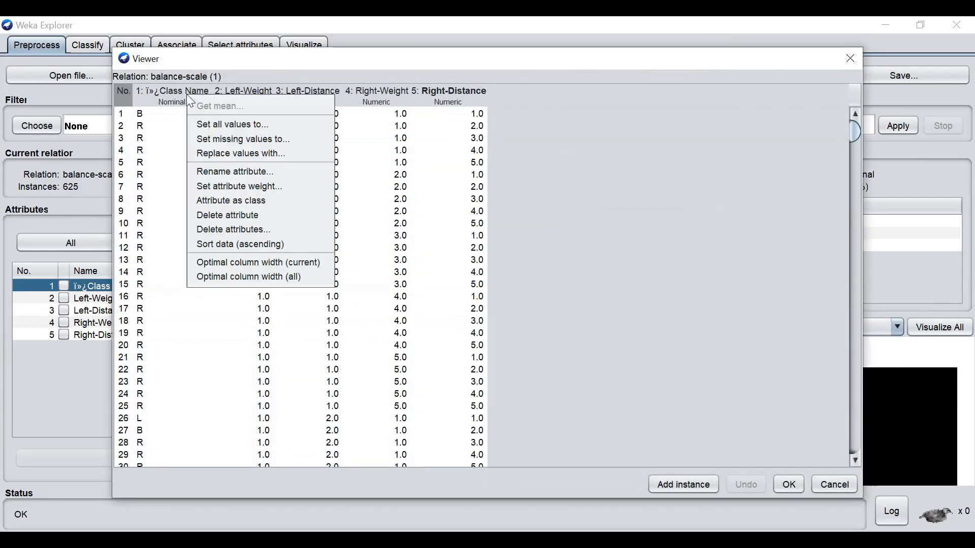
left_click(261, 170)
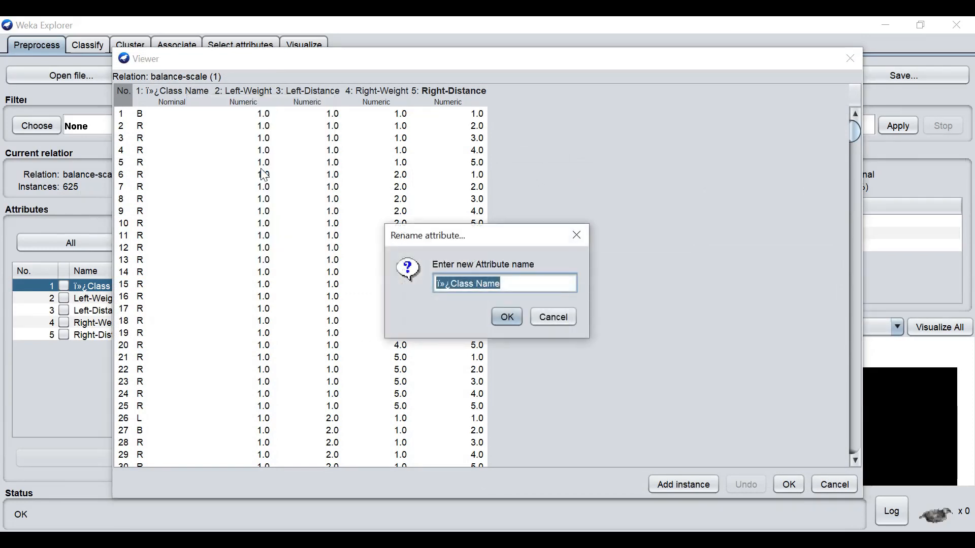
left_click(452, 286)
left_click_drag(451, 285, 435, 283)
key("BackSpace")
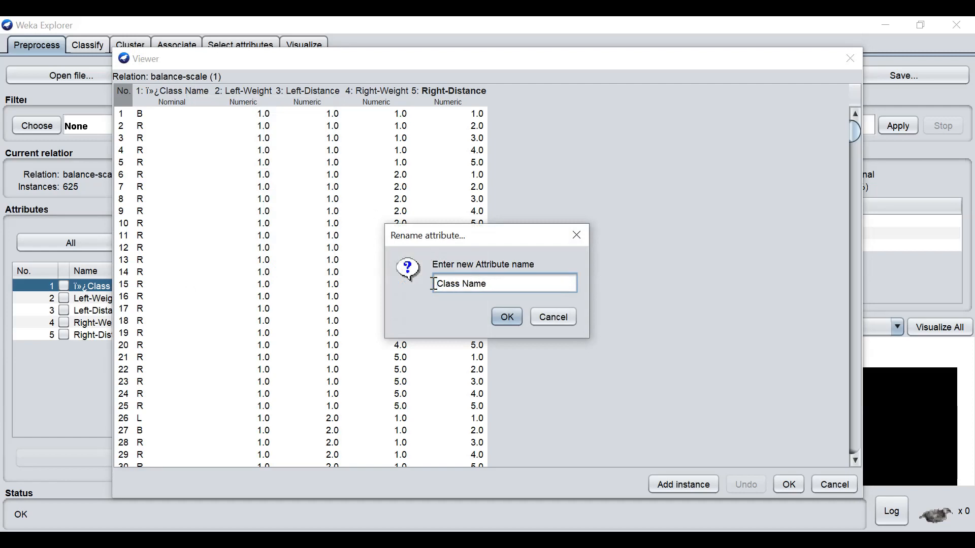
left_click(516, 318)
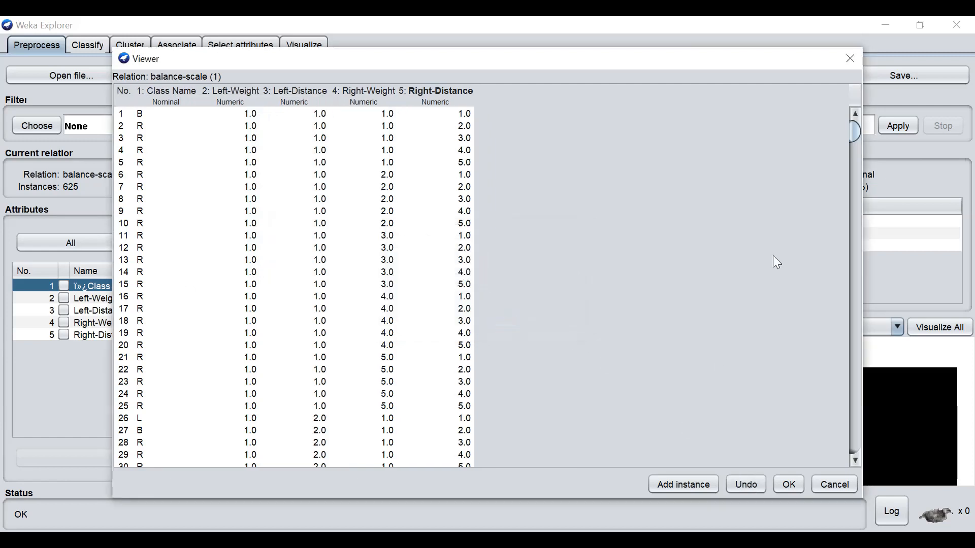
left_click(788, 486)
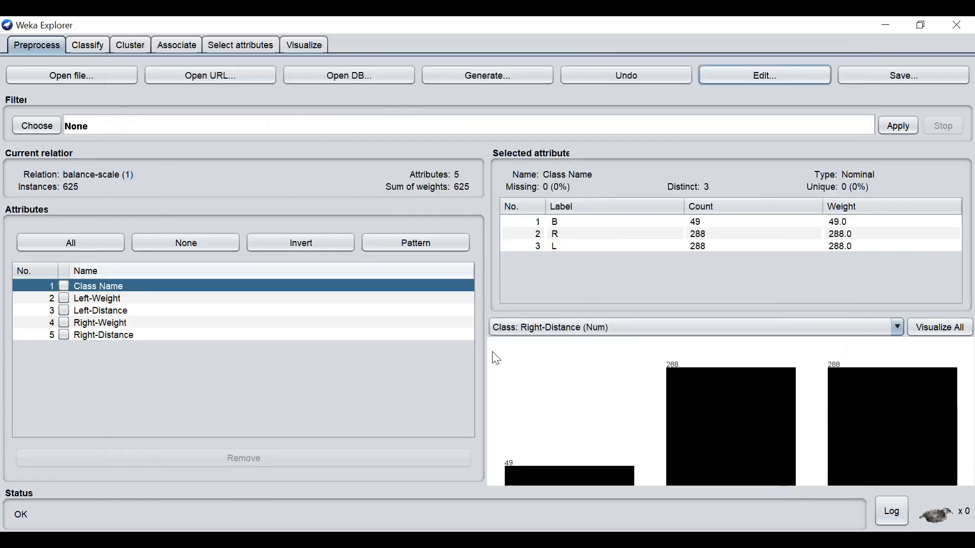
- Make Class Name the class attribute of the balance-scale data in the data viewer and apply the edit
left_click(745, 71)
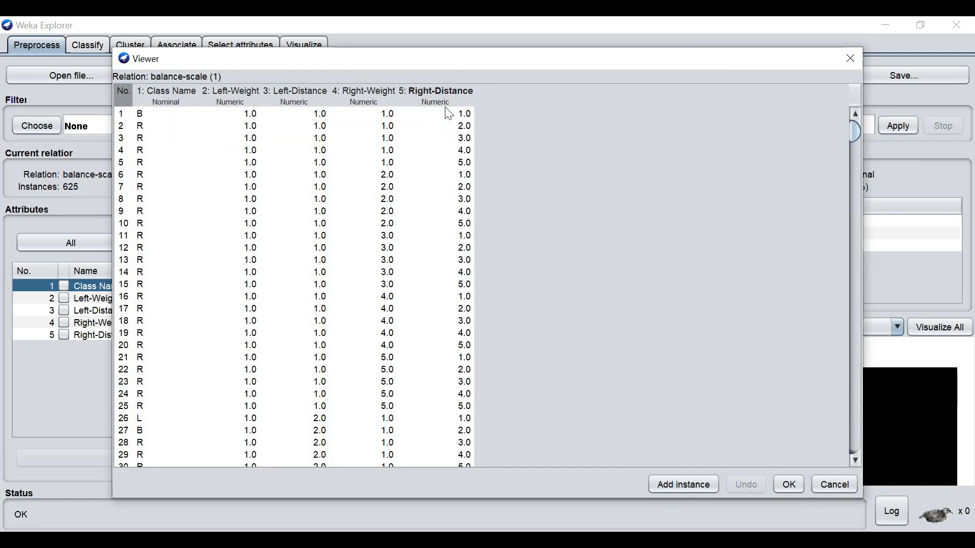
right_click(174, 103)
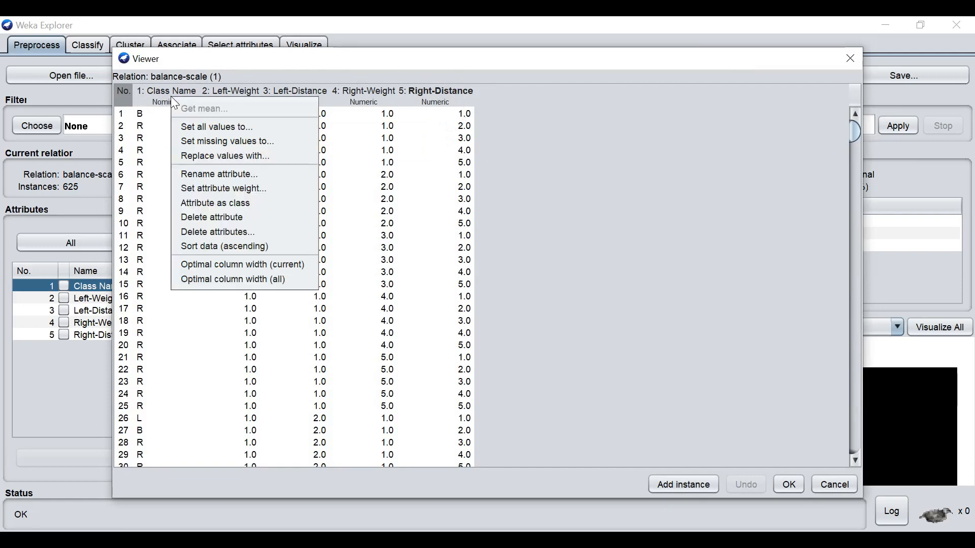
left_click(210, 203)
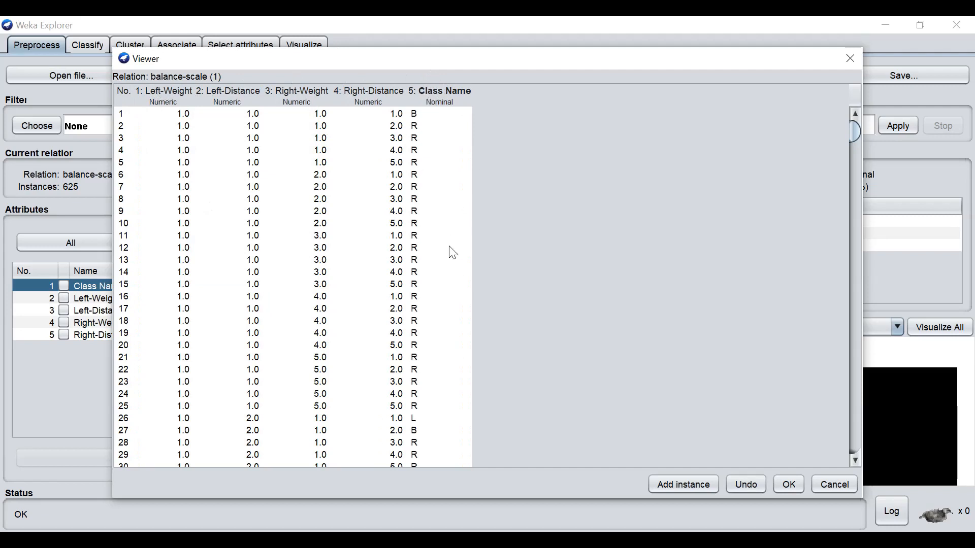
left_click(788, 488)
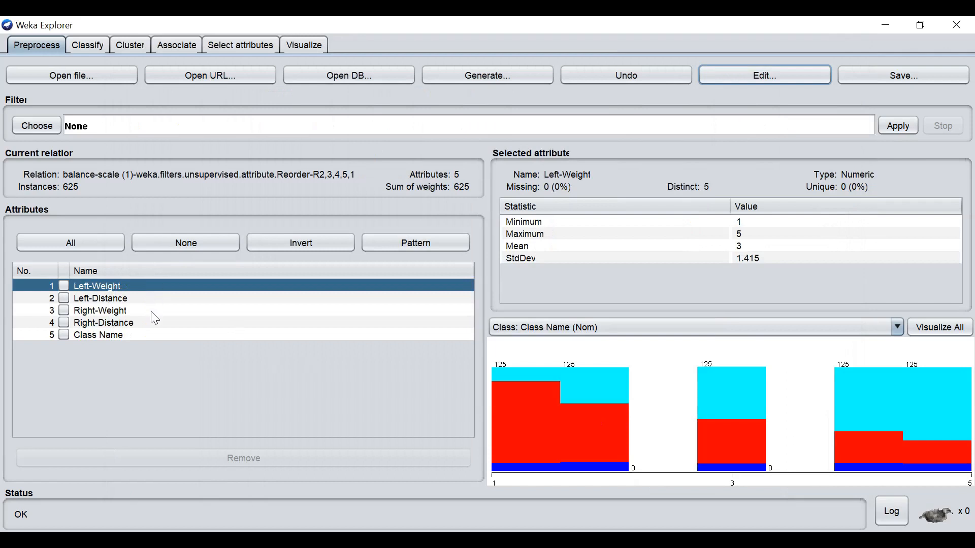
- Examine the Class Name attribute's statistics and the histograms of all attributes, and close the histogram window
left_click(141, 336)
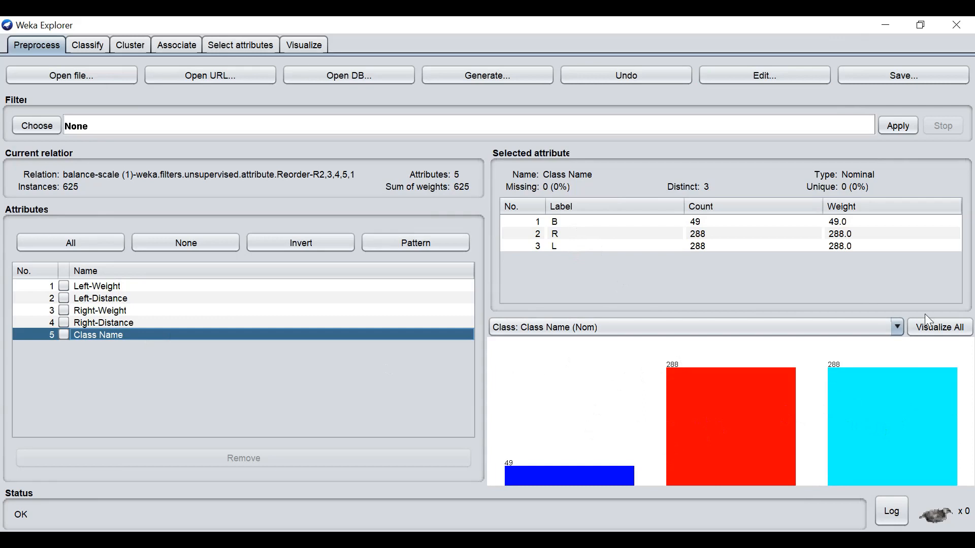
left_click(937, 331)
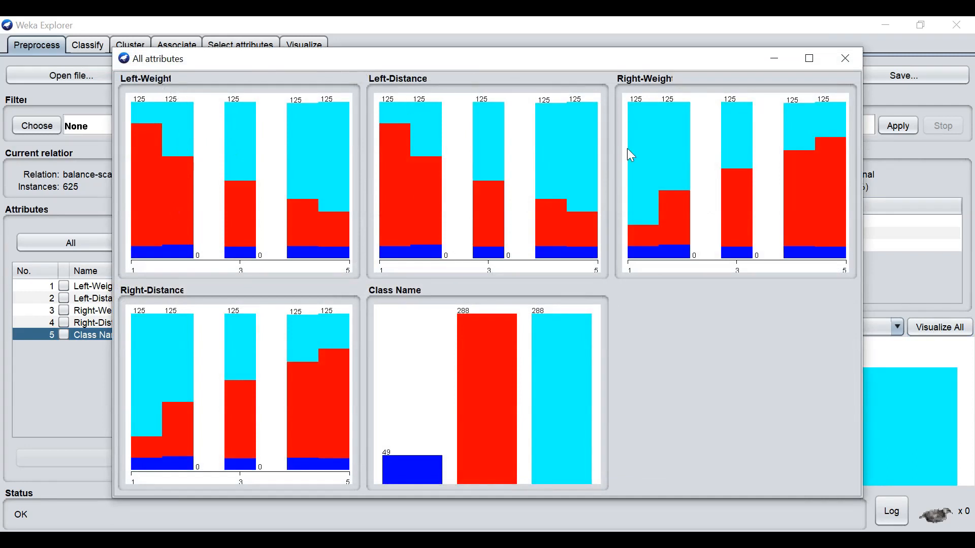
left_click(849, 58)
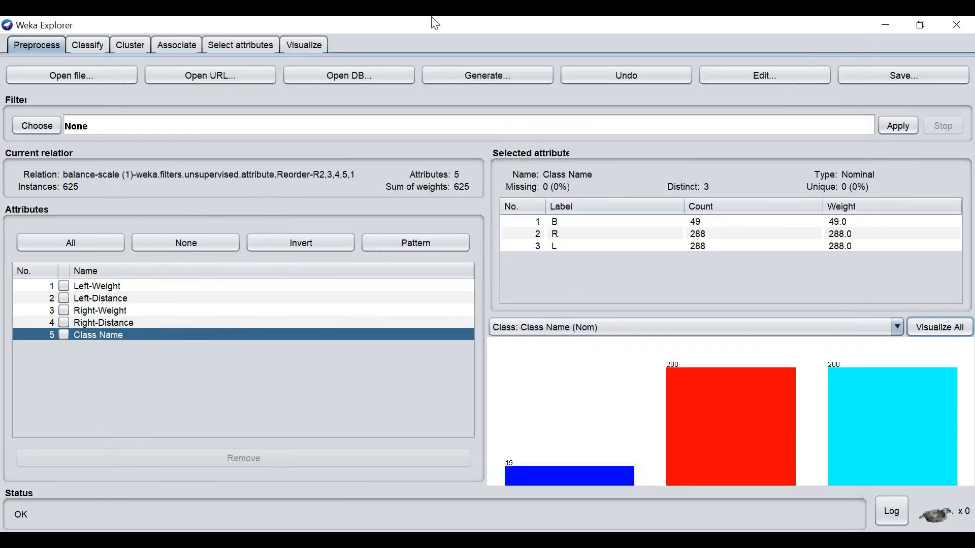
- Open the Left-Weight against Class Name scatter plot from the plot matrix in a maximized window and set its jitter to maximum
left_click(318, 47)
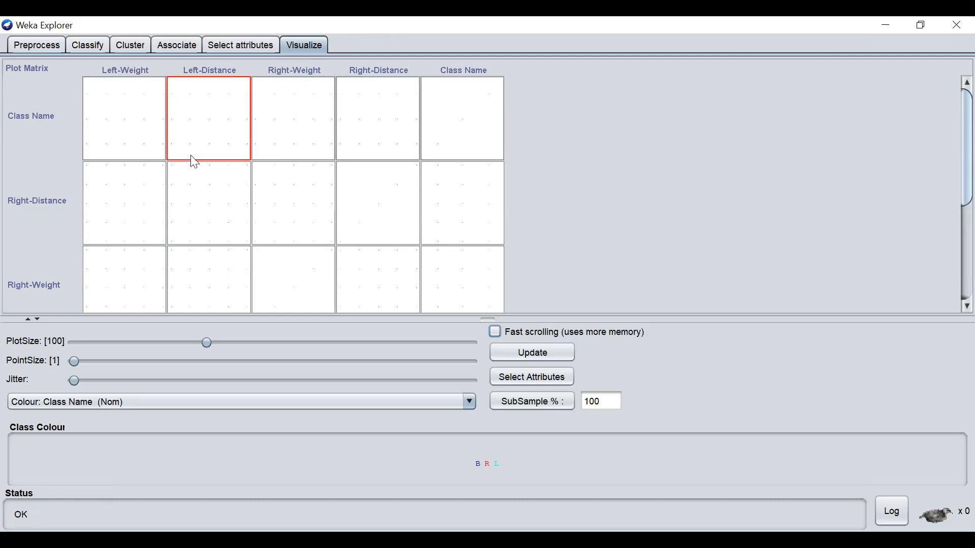
left_click(149, 149)
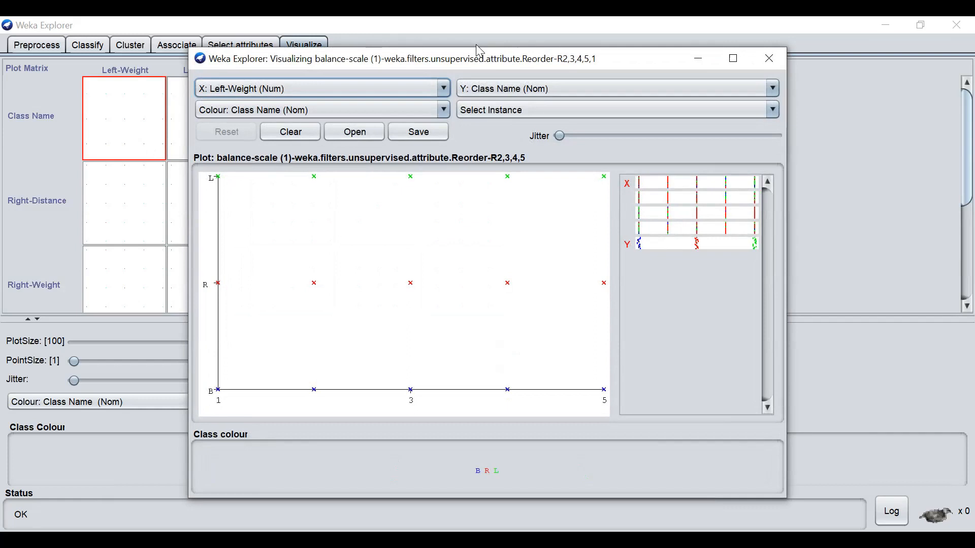
double_click(476, 60)
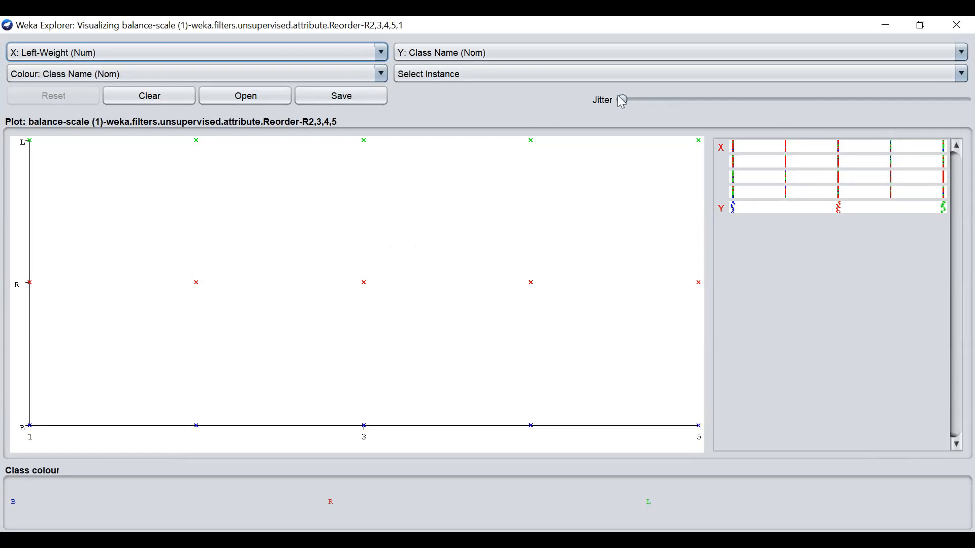
left_click_drag(621, 96, 971, 101)
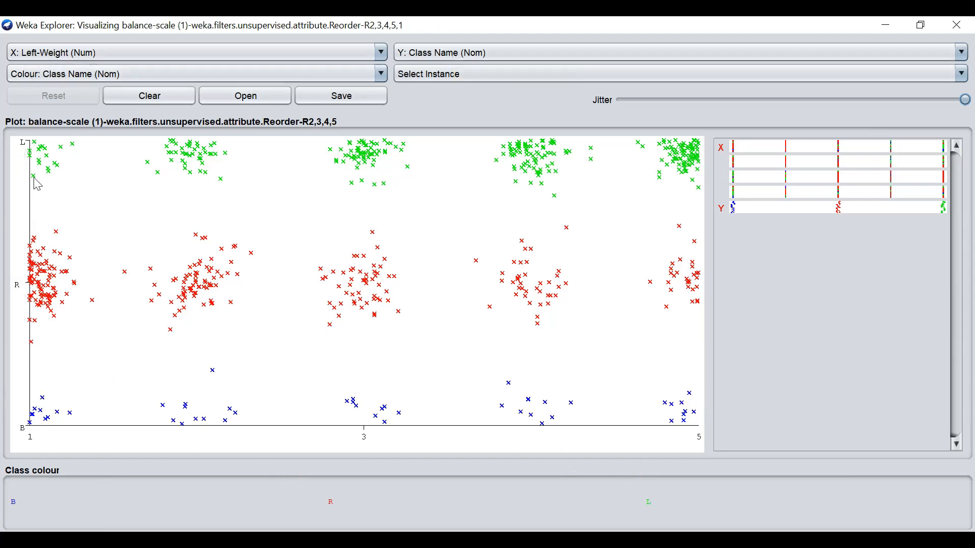
- Switch the scatter plot's X axis through Left-Distance and Right-Distance to Class Name, and set its Y axis to Left-Distance
left_click(380, 53)
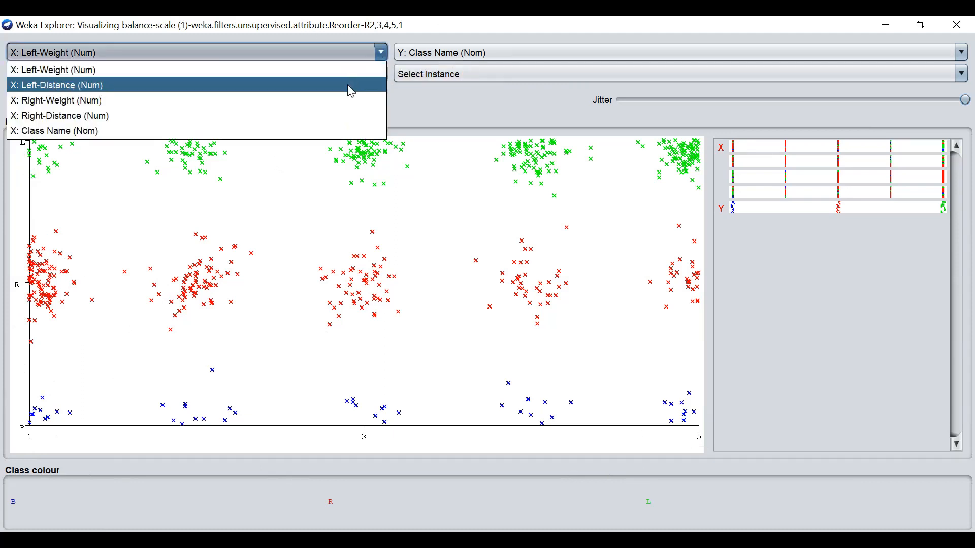
left_click(351, 86)
left_click(380, 52)
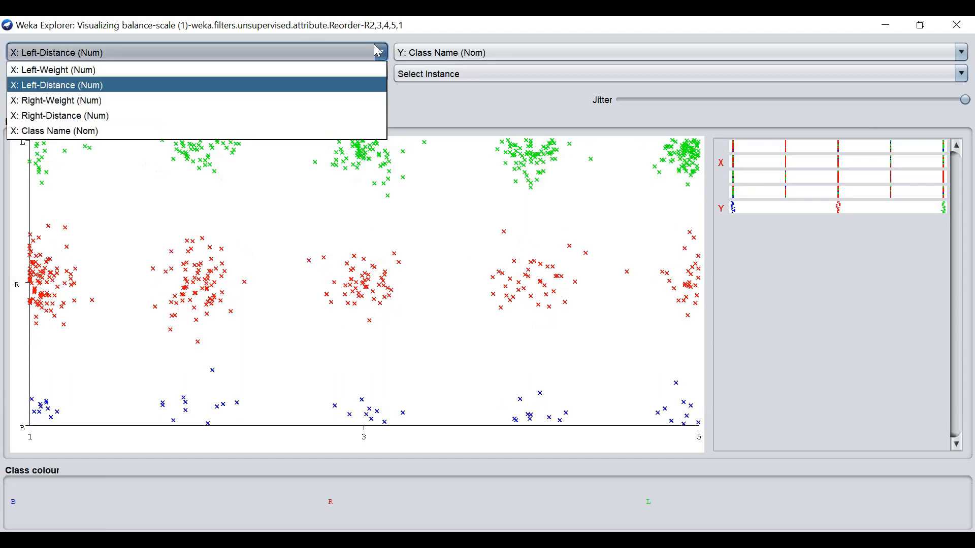
left_click(324, 116)
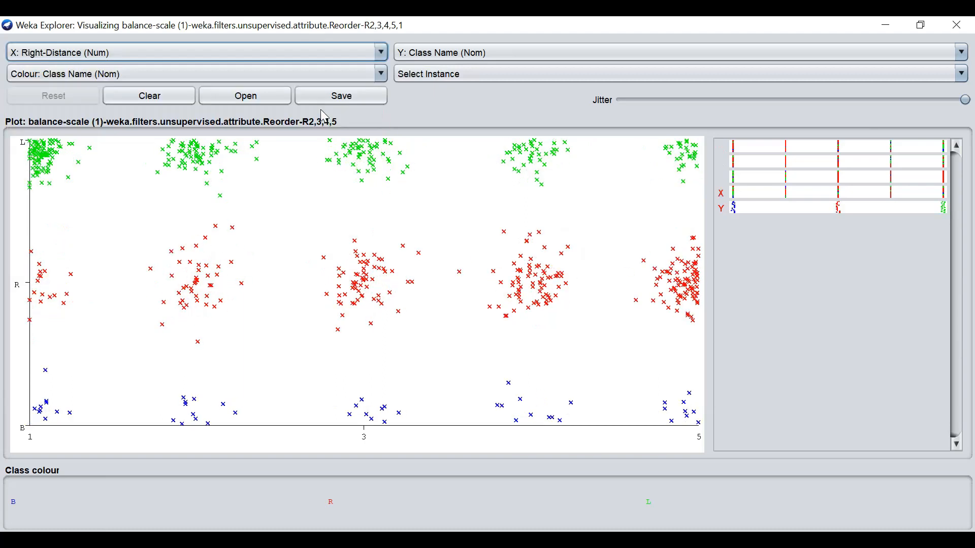
left_click(381, 52)
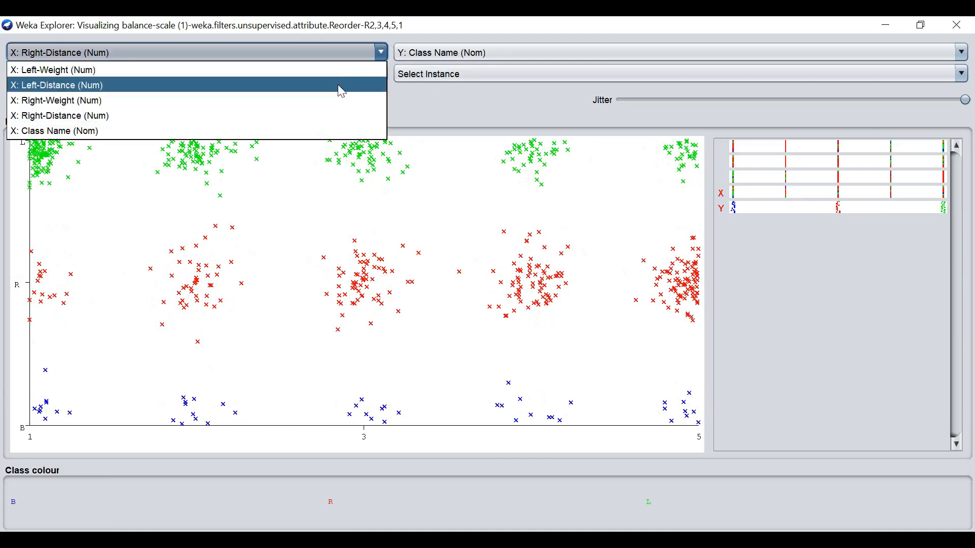
left_click(328, 130)
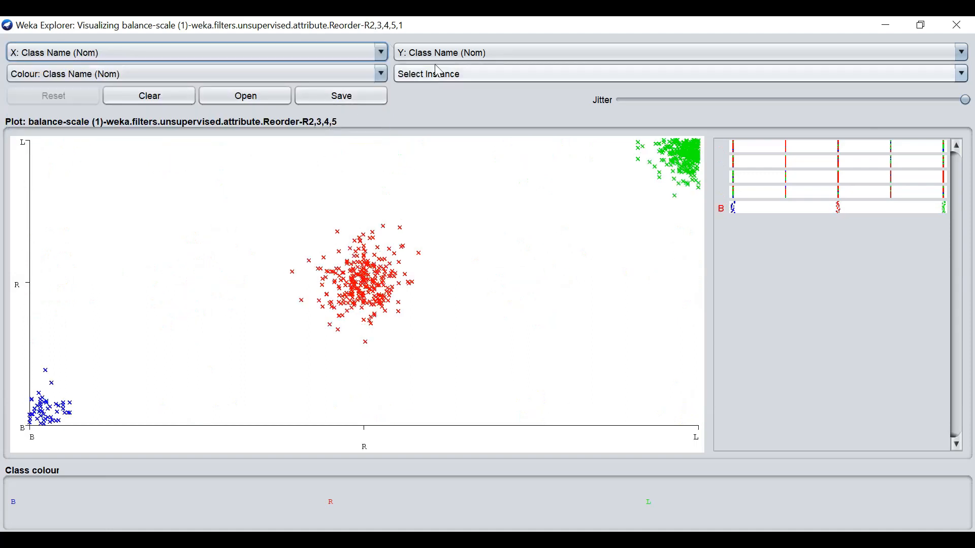
left_click(450, 56)
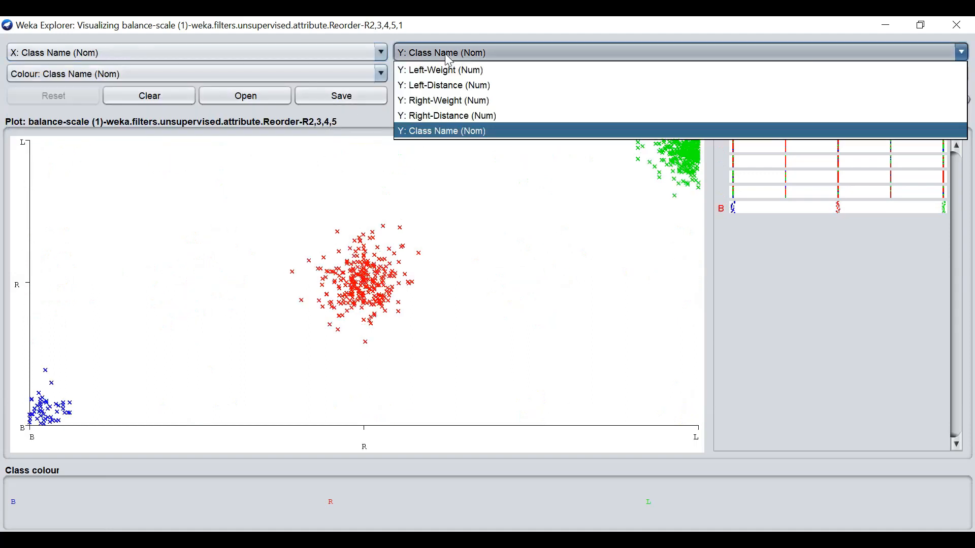
left_click(444, 85)
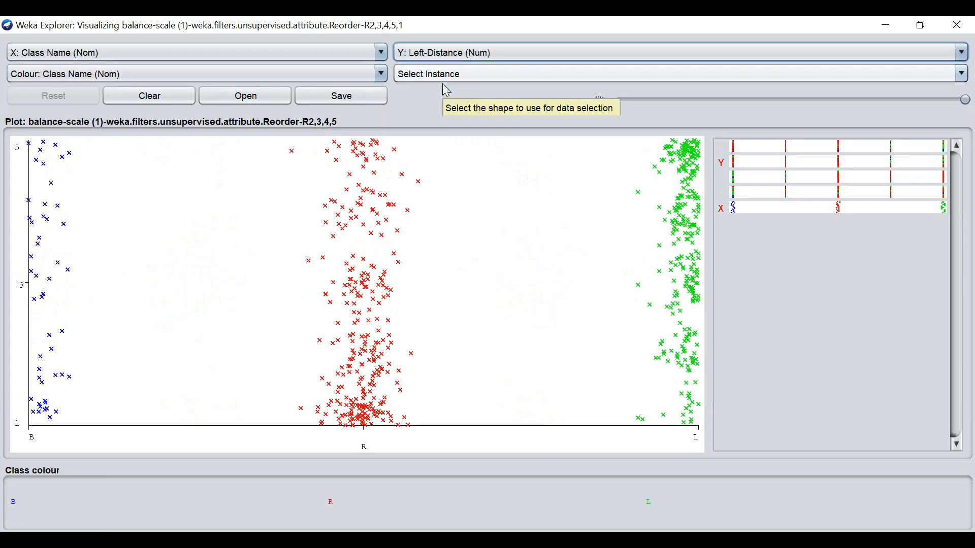